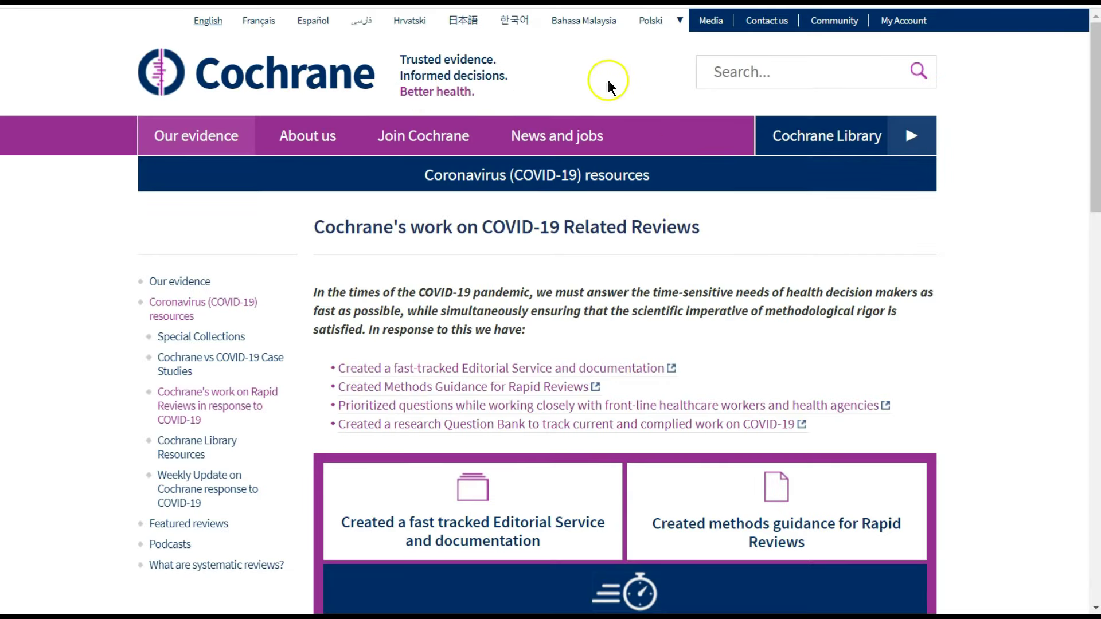
- Go from the Cochrane website to the Cochrane Library
left_click(841, 139)
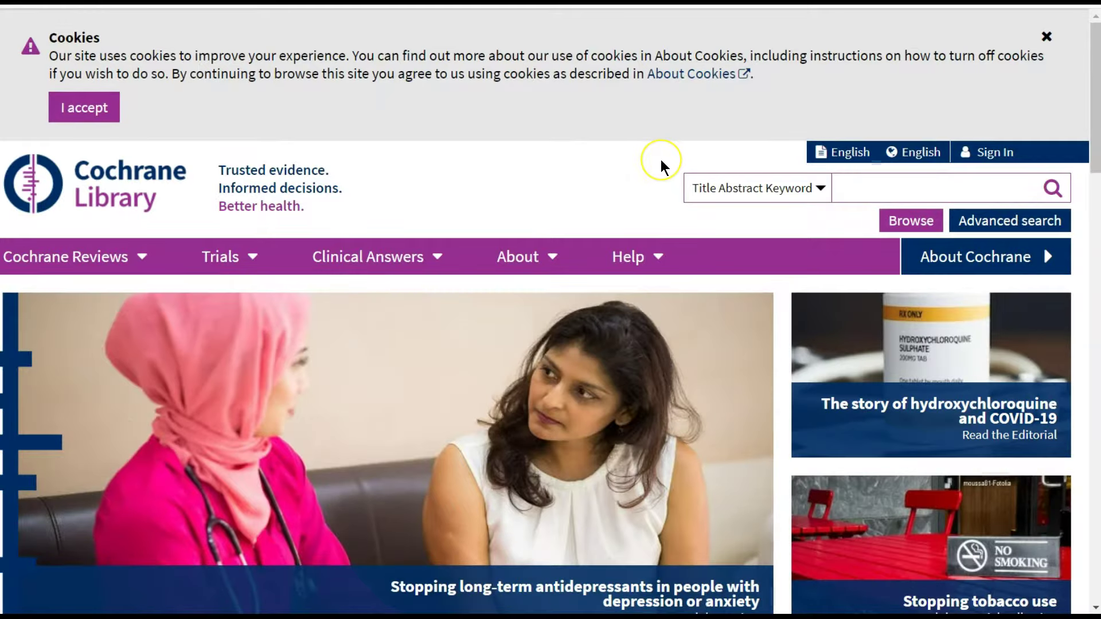
- Open Advanced Search and review the search fields, keeping Title Abstract Keyword
left_click(661, 166)
left_click(998, 227)
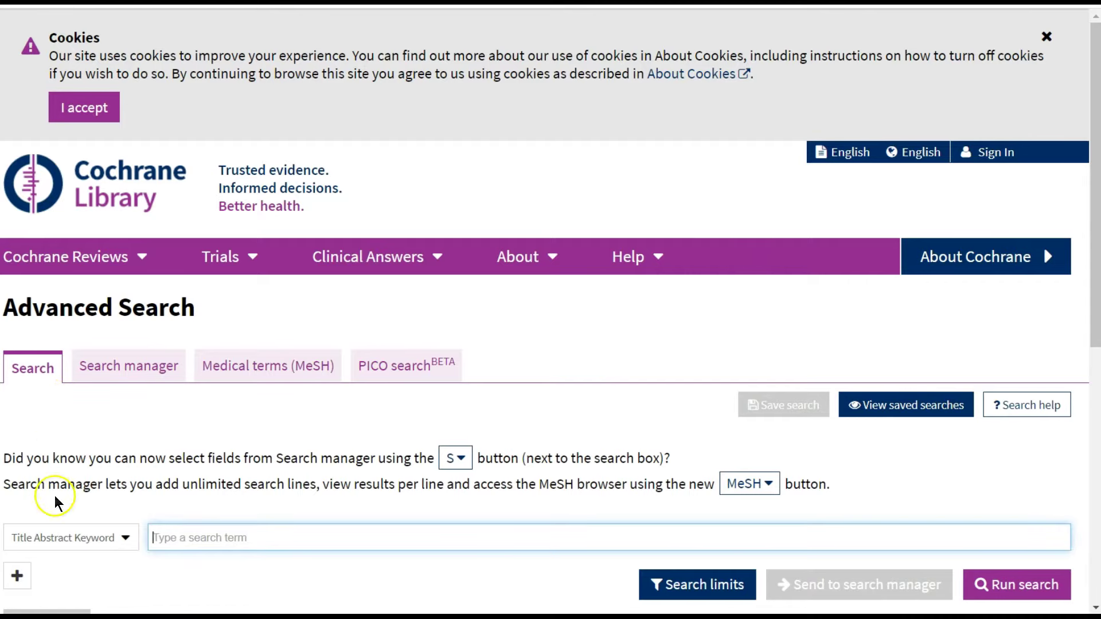
left_click(101, 539)
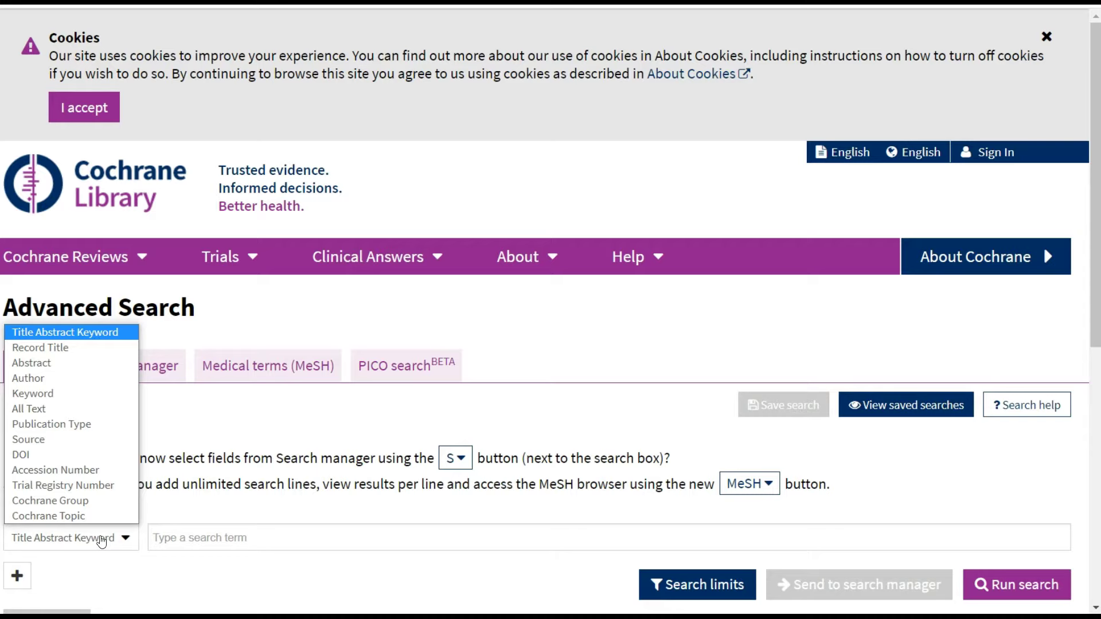
left_click(101, 539)
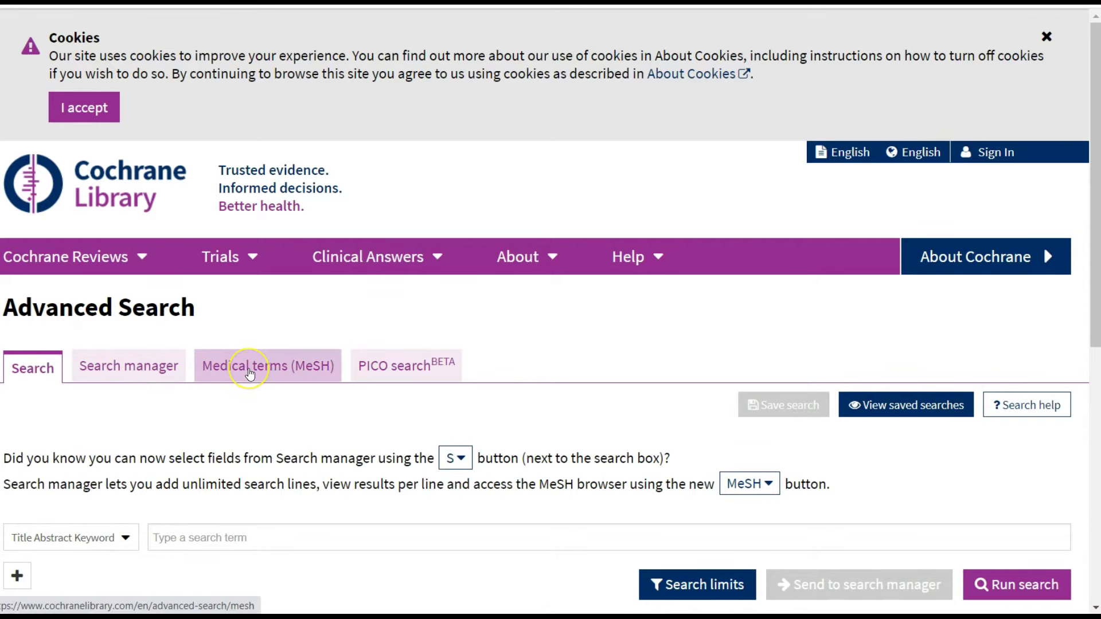
- Look up 'cardiovascular disease' in MeSH and add the Cardiovascular Diseases descriptor as line #1
left_click(249, 372)
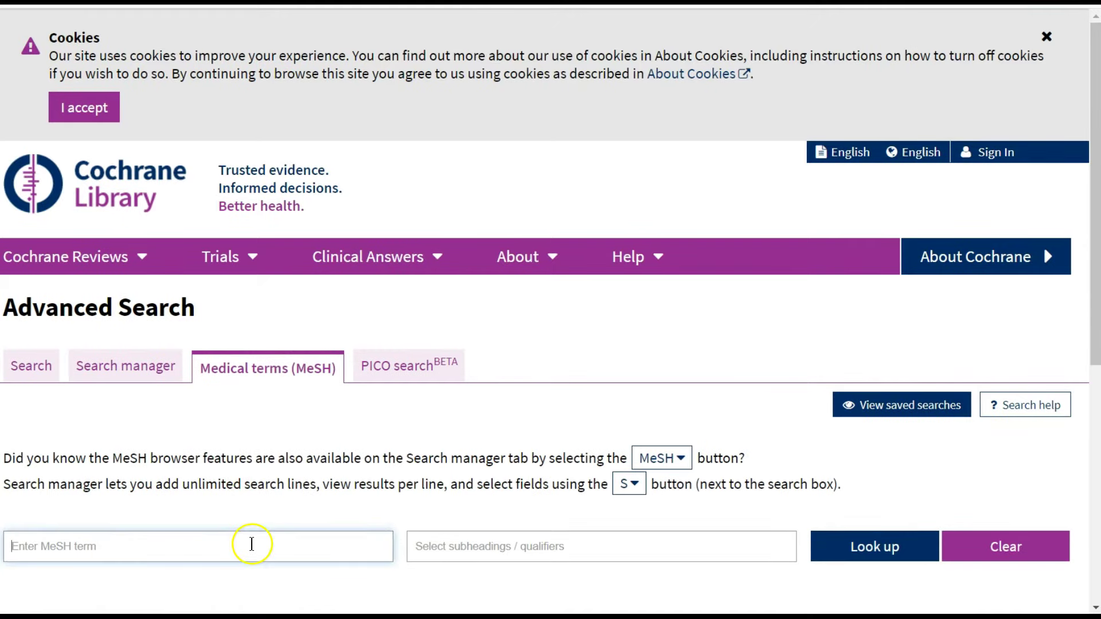
left_click(127, 374)
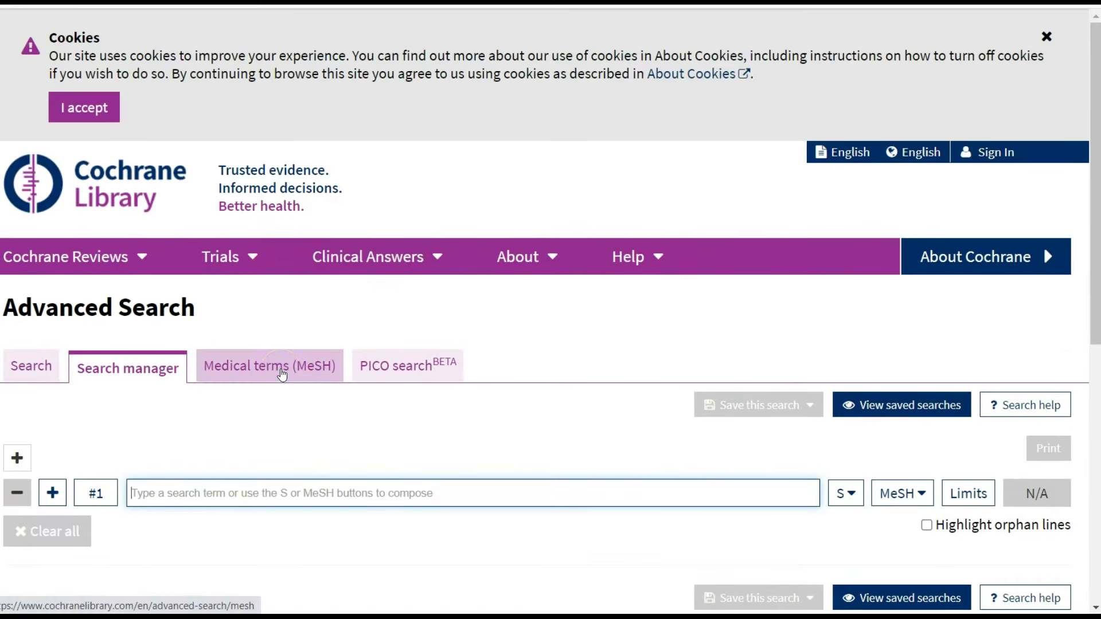
left_click(281, 374)
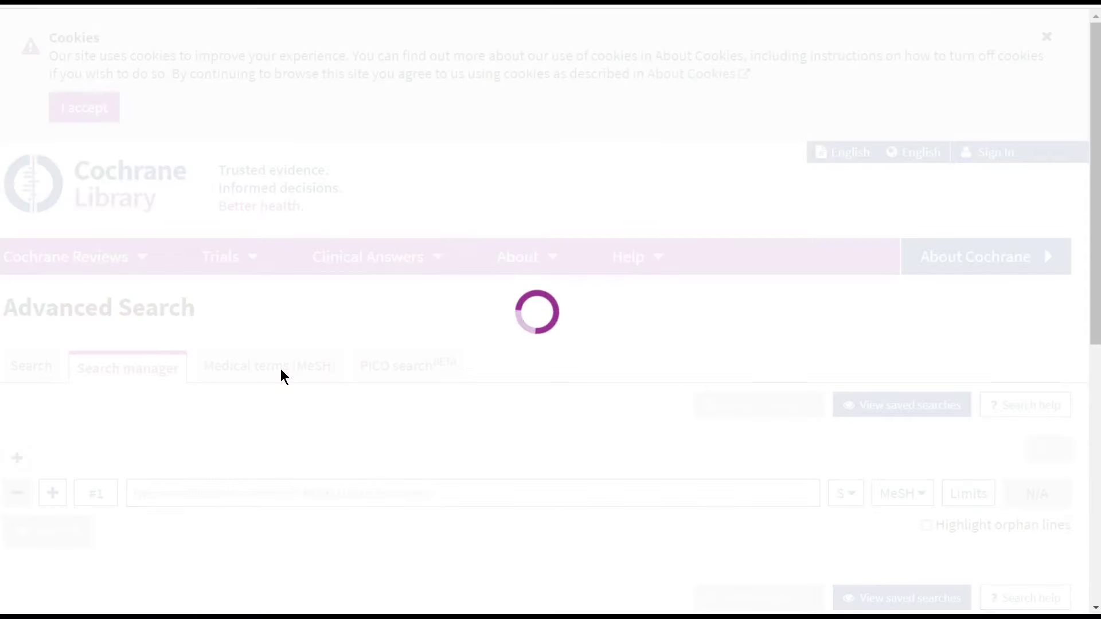
type("cardiovascul")
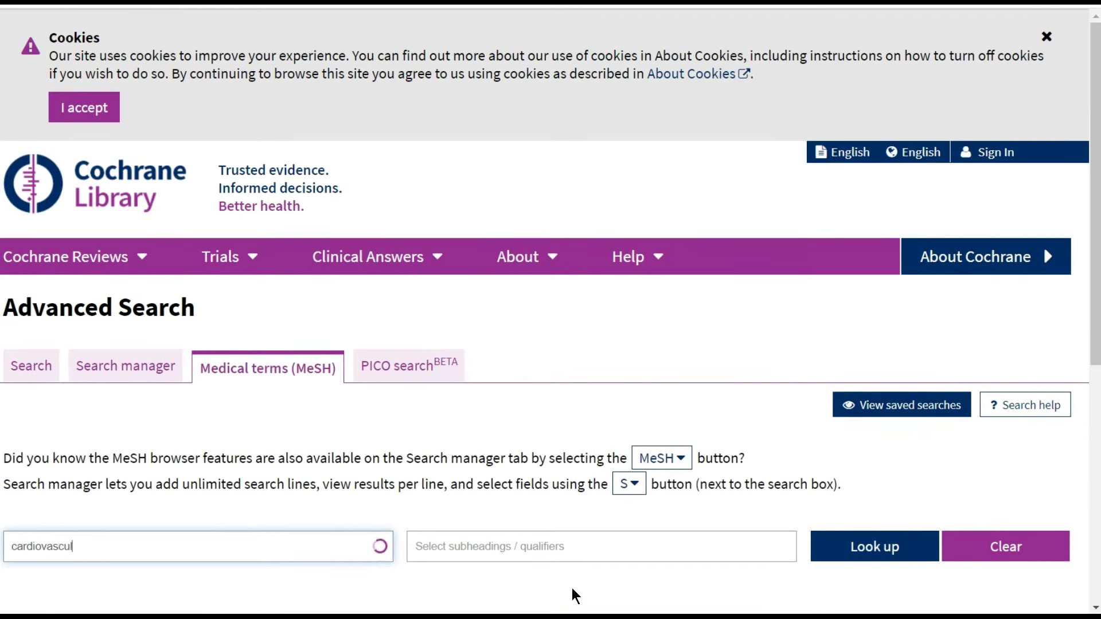
type("ar disease")
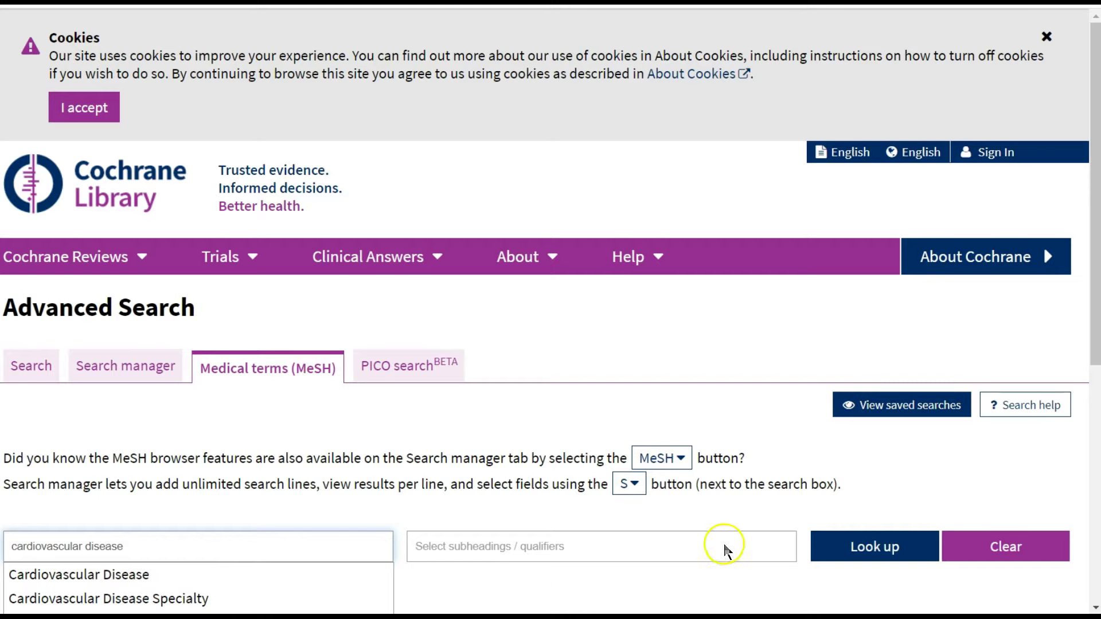
left_click(919, 555)
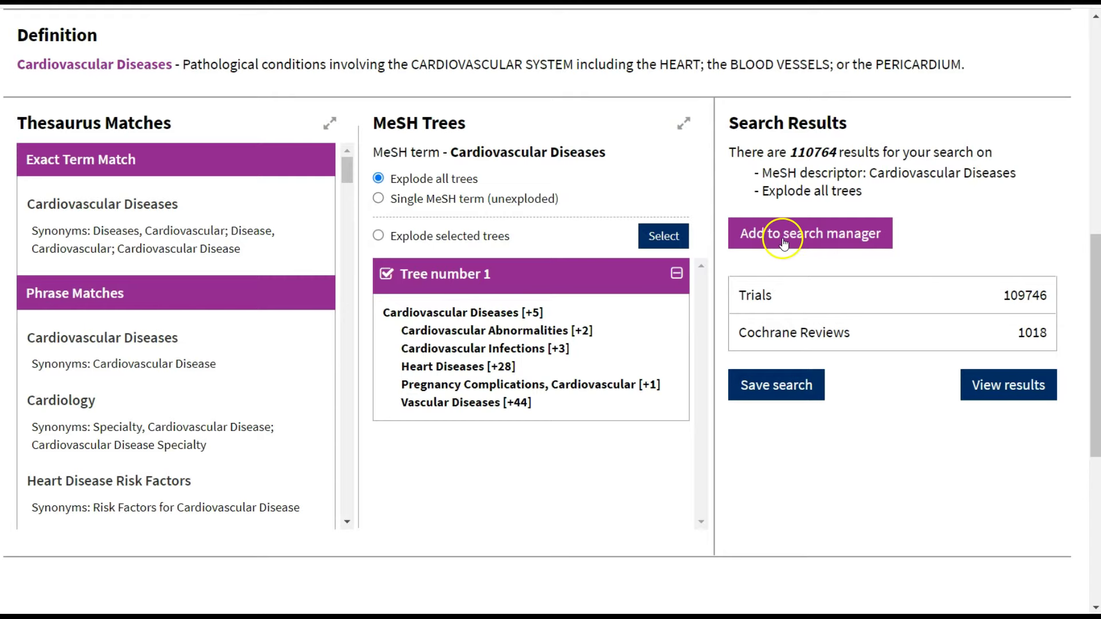
left_click(832, 240)
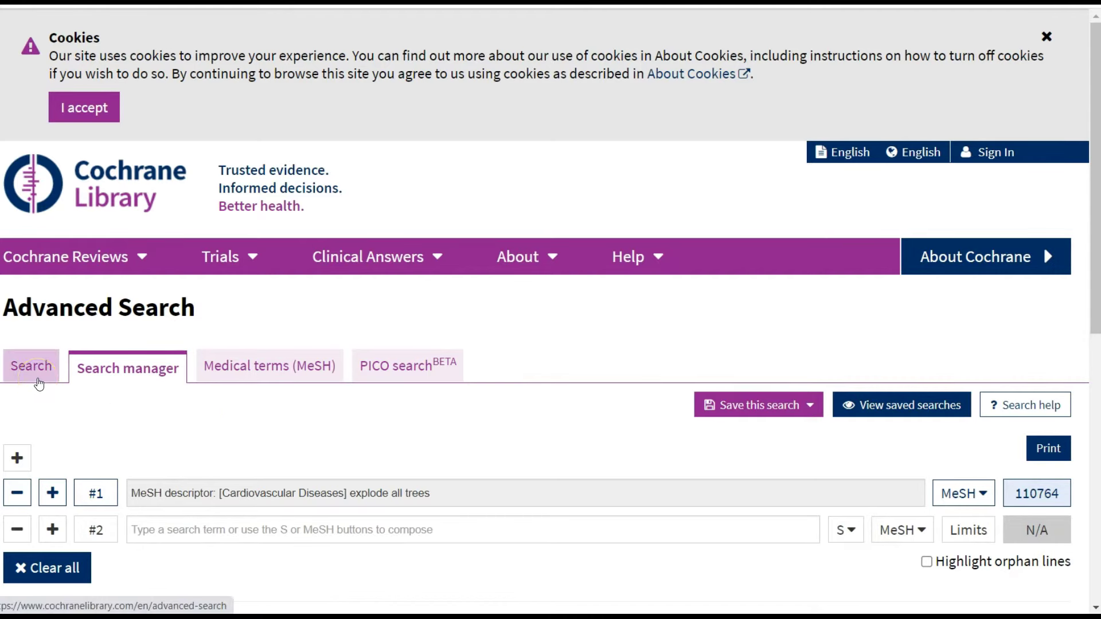
- Enter the first keyword line 'cardiovascular NEXT (disease* or infection*)'
left_click(47, 374)
left_click(36, 371)
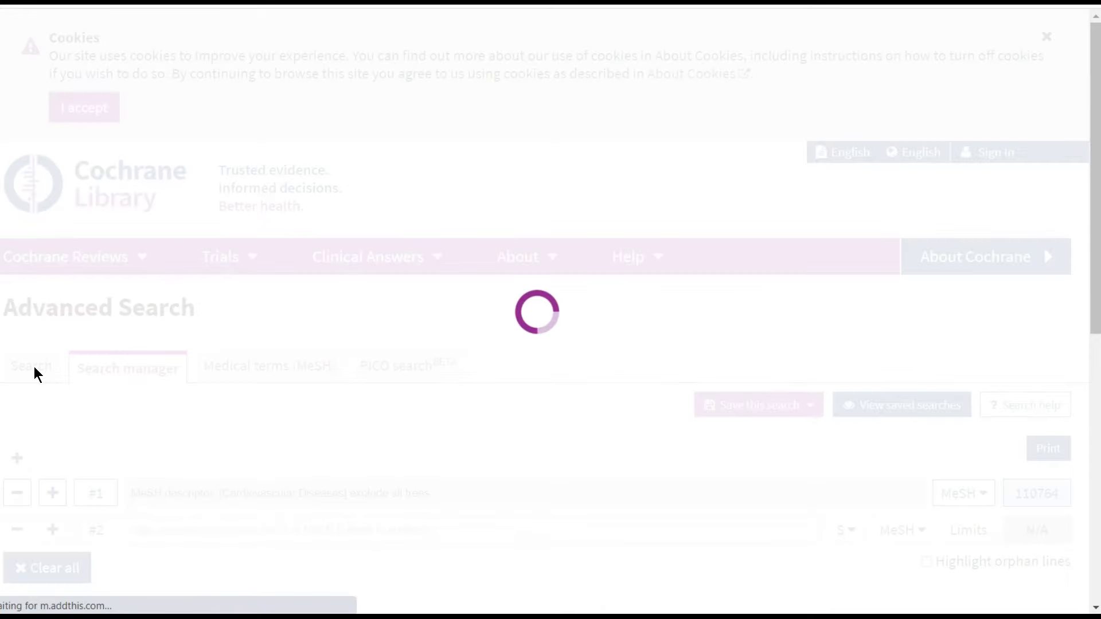
left_click(208, 534)
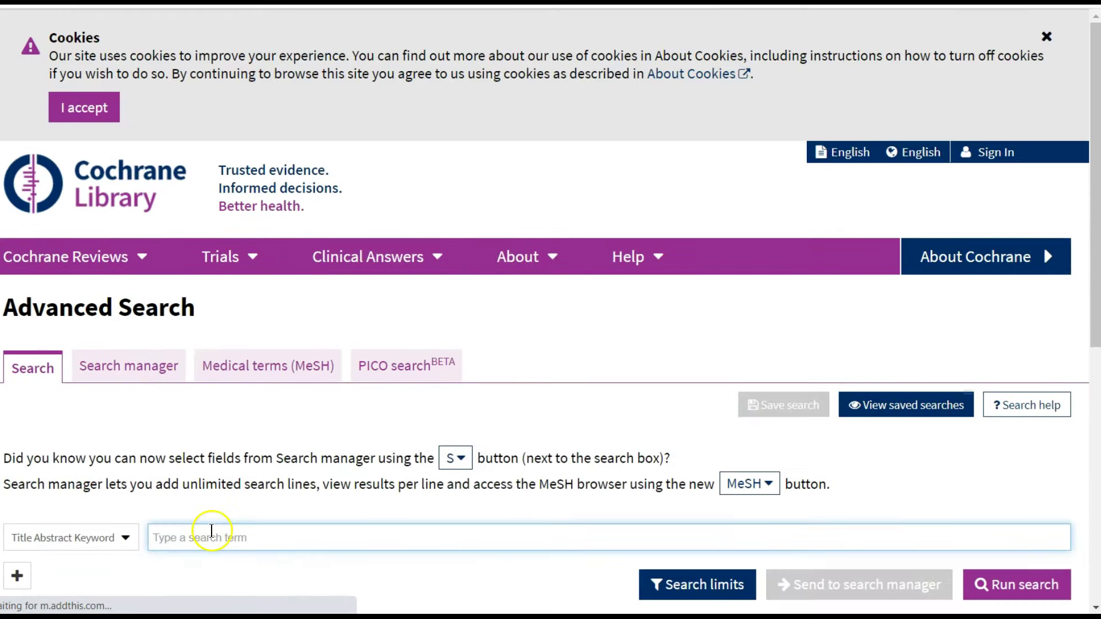
type("cardiovascu")
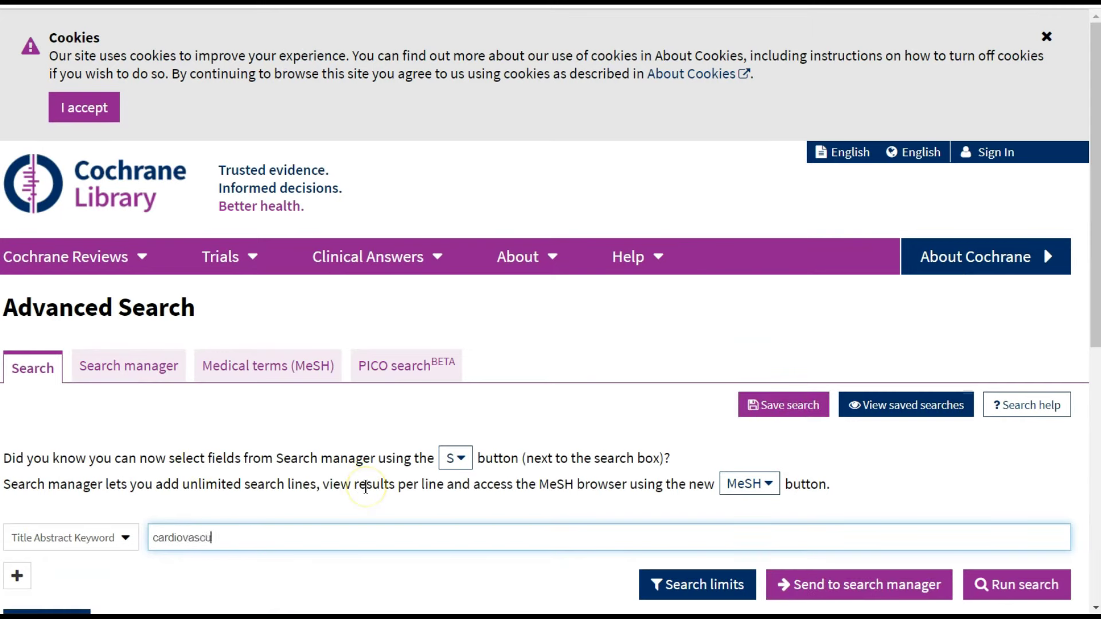
type("lar NEXT (disease* or ijection")
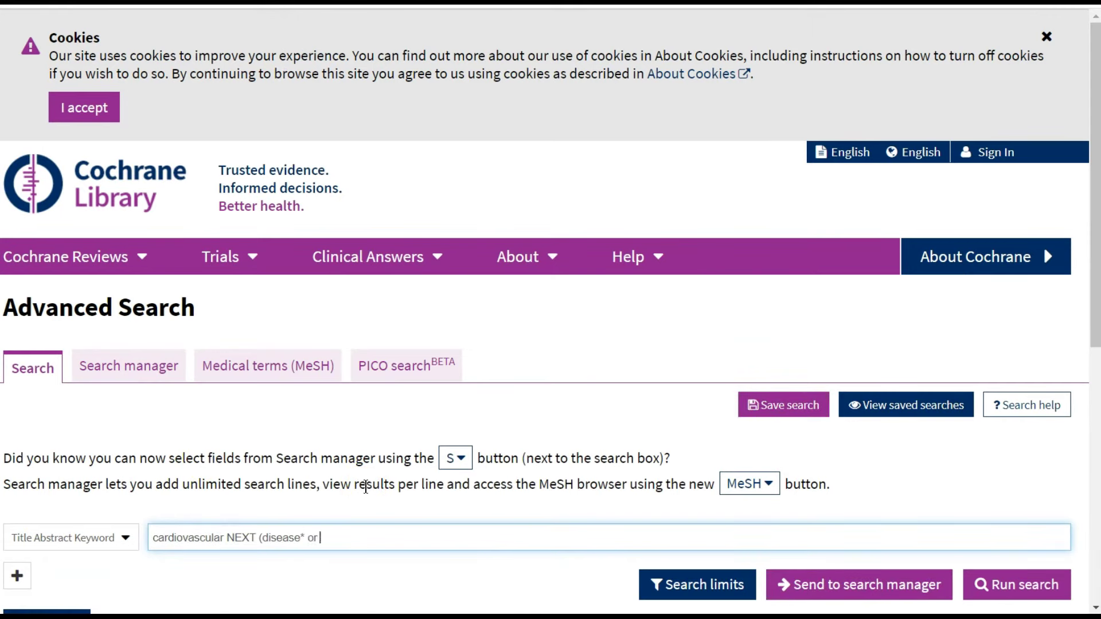
key("BackSpace")
key("BackSpace")
key("BackSpace")
key("BackSpace")
key("BackSpace")
key("BackSpace")
key("BackSpace")
key("BackSpace")
key("BackSpace")
key("BackSpace")
type("infection*")
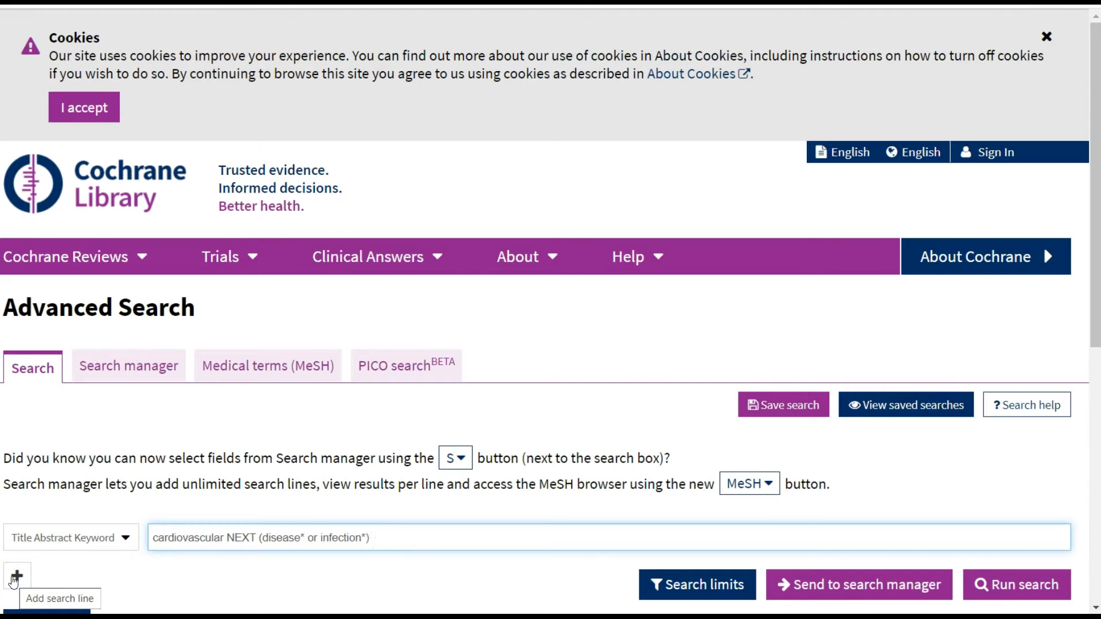
- Add OR-joined lines 'heart NEXT (disease* or disorder*)' and '(cardiac or vascular) NEXT disease*'
left_click(14, 580)
left_click(66, 577)
left_click(67, 541)
left_click(361, 581)
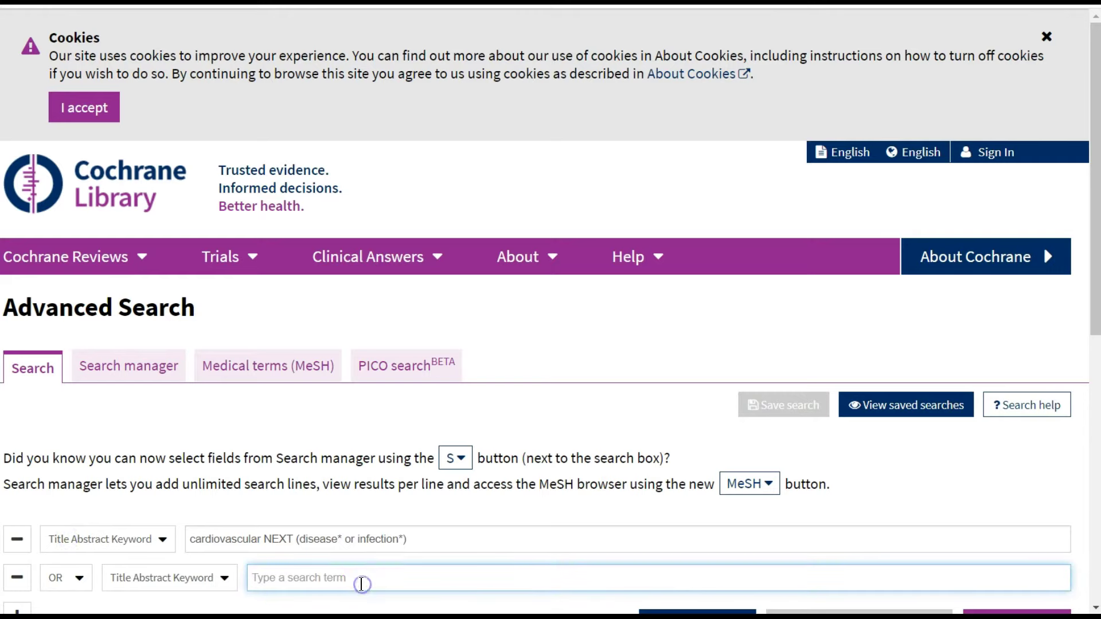
type("heart NEXT ")
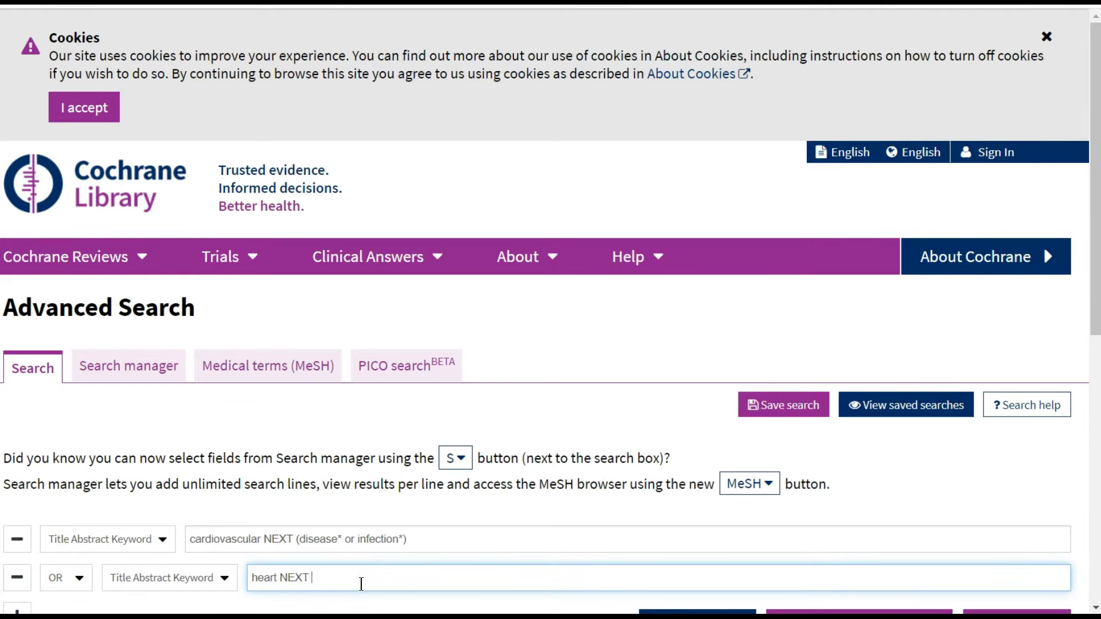
type("(disease* or disorder*)")
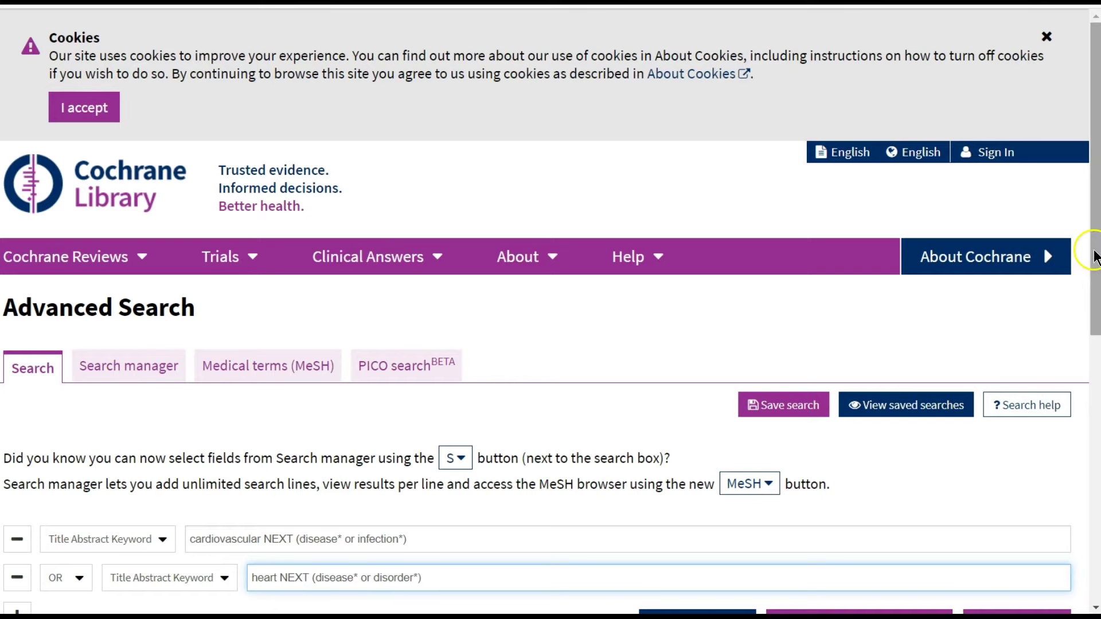
left_click_drag(1093, 246, 1086, 325)
left_click(17, 472)
left_click(58, 472)
left_click(60, 504)
left_click(275, 473)
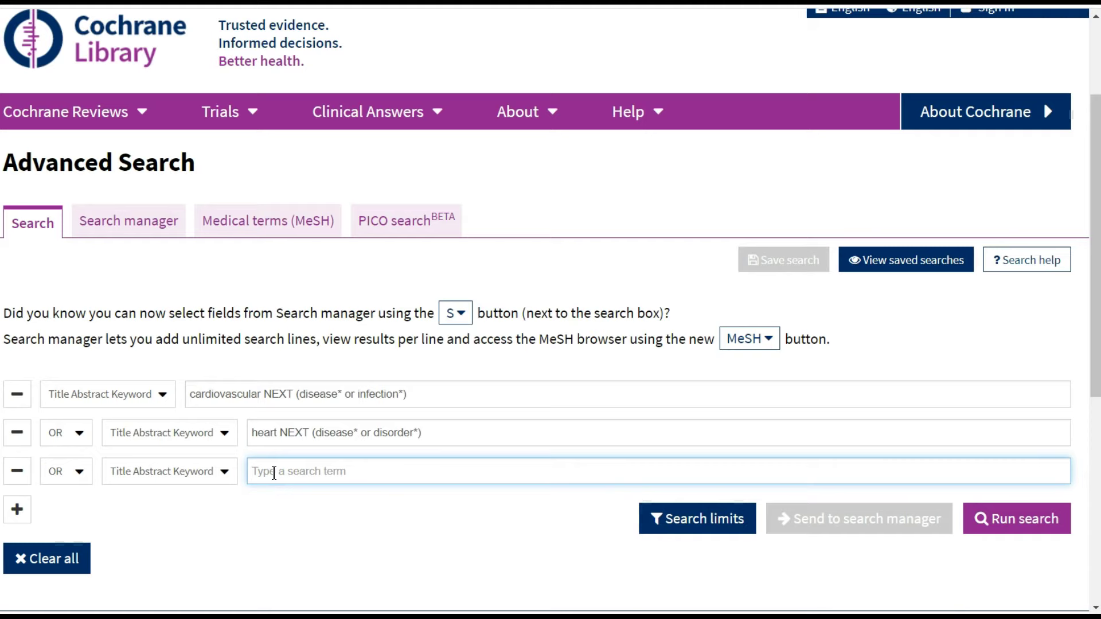
type("(cardia")
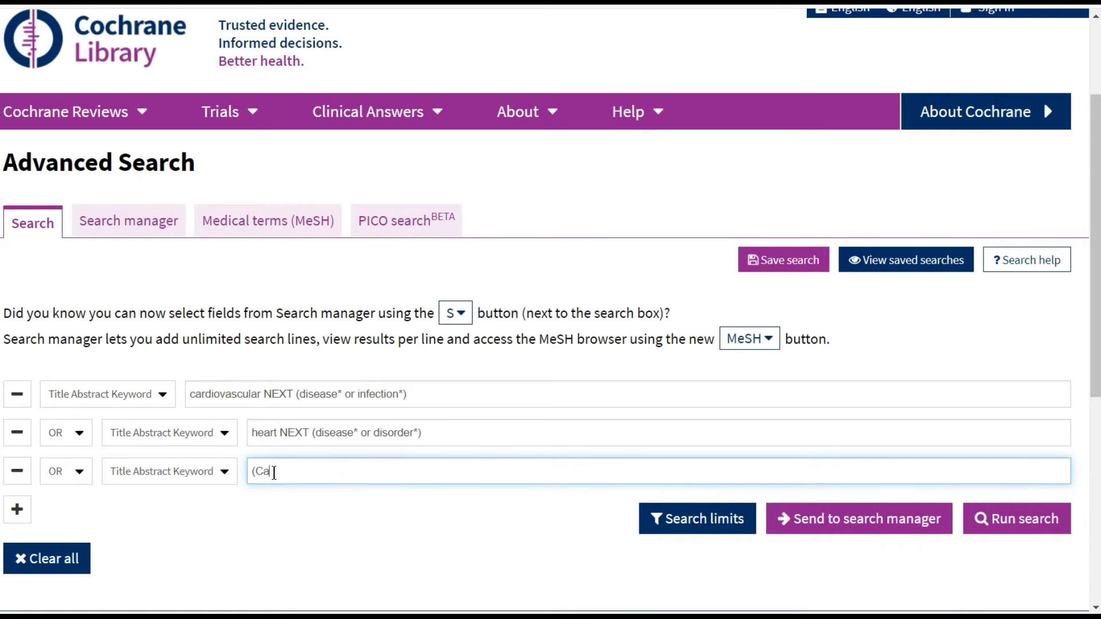
type("c or vascu")
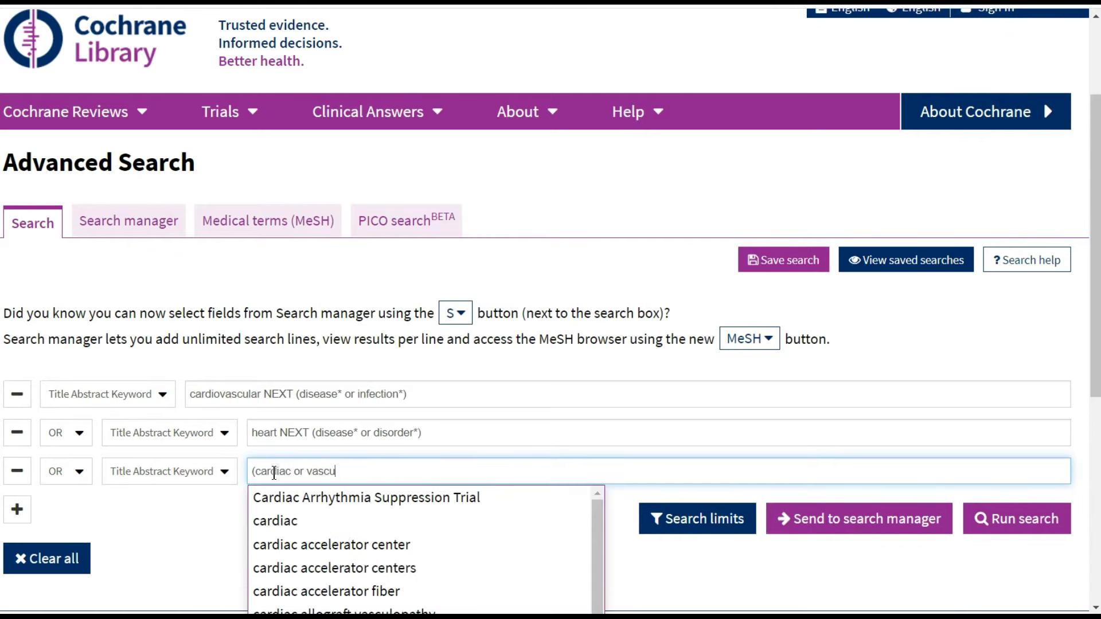
type("lar) NEXT disease")
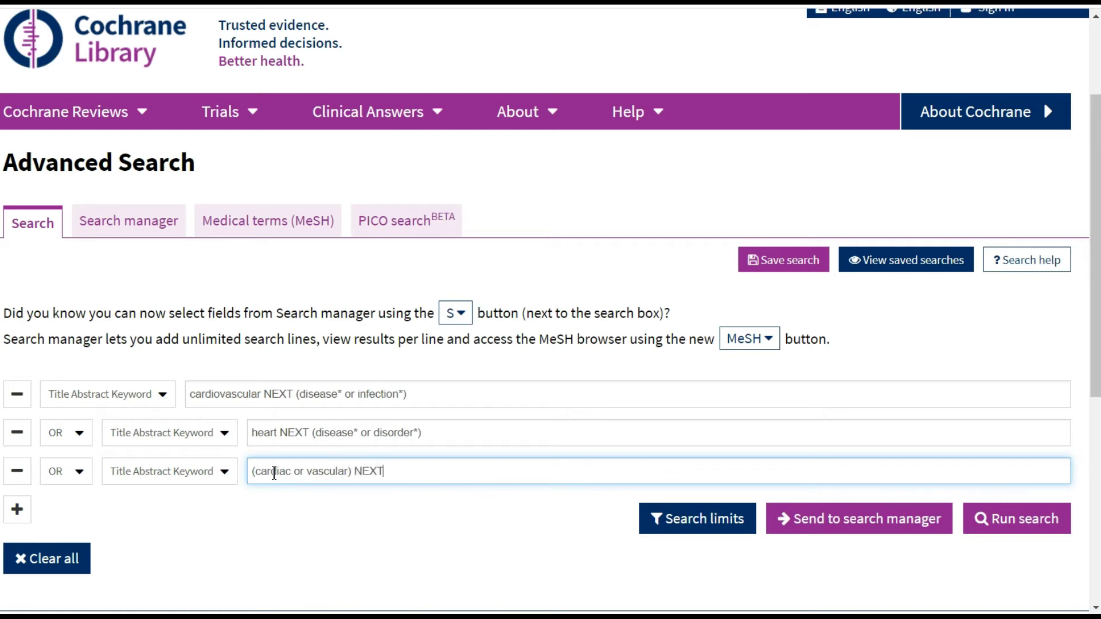
type("*")
- Send the keyword lines to the search manager as #2, then run #3 as #1 OR #2
left_click(863, 522)
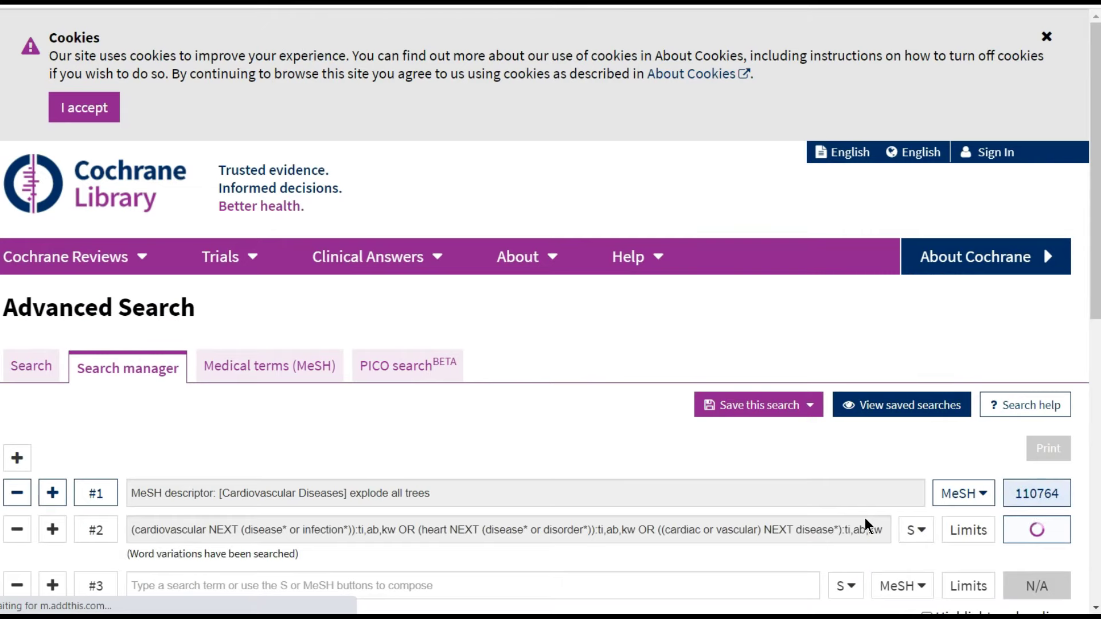
left_click_drag(1091, 213, 1091, 245)
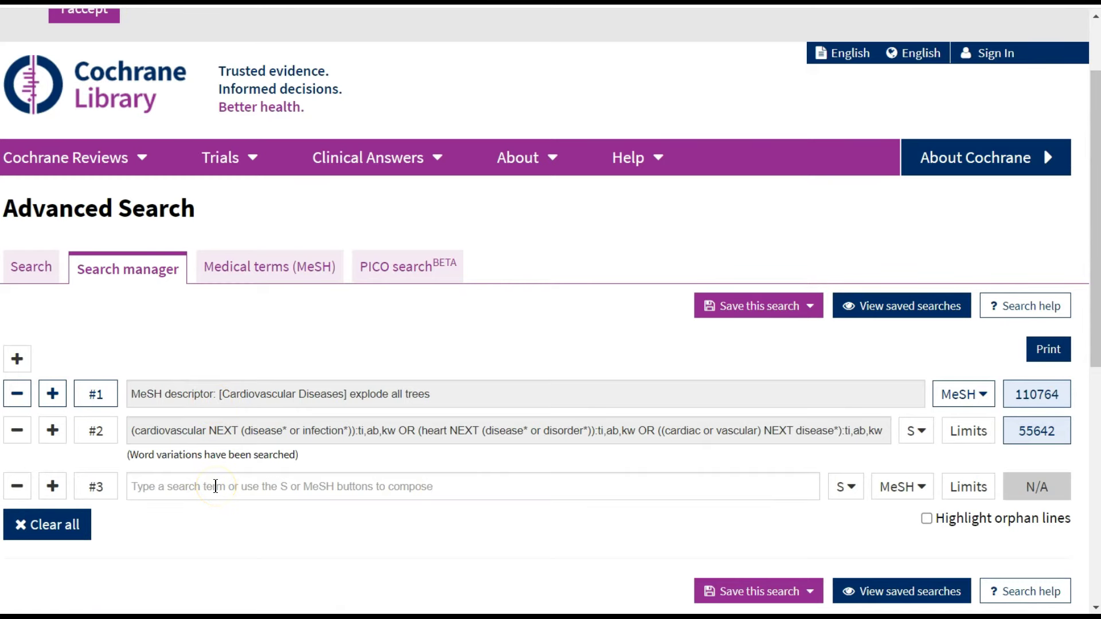
left_click(218, 487)
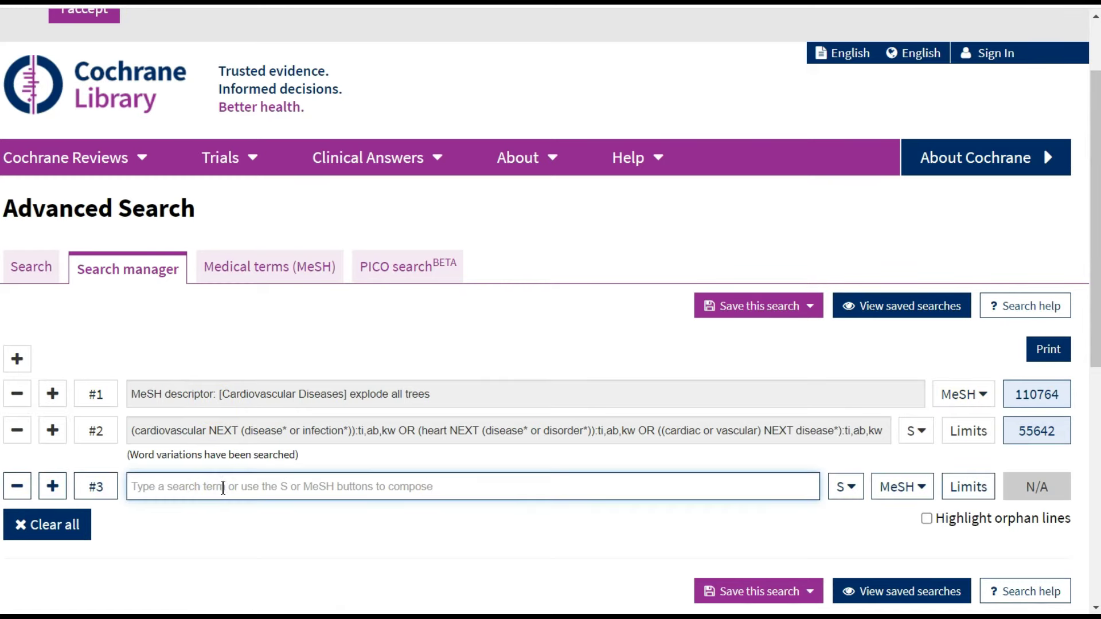
type("#")
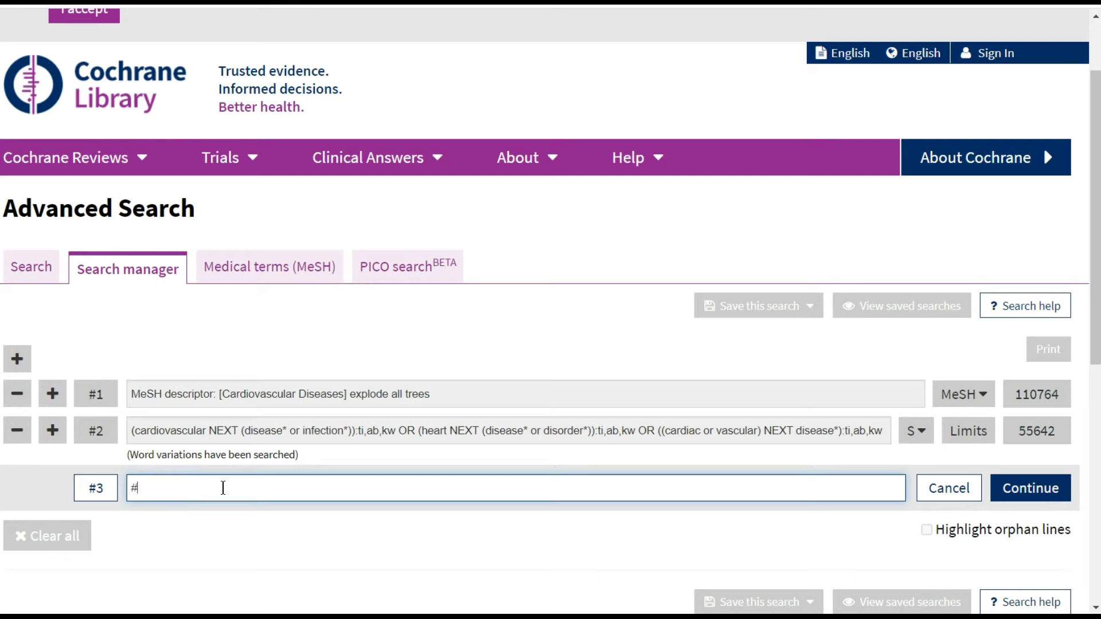
type("1 OR #2")
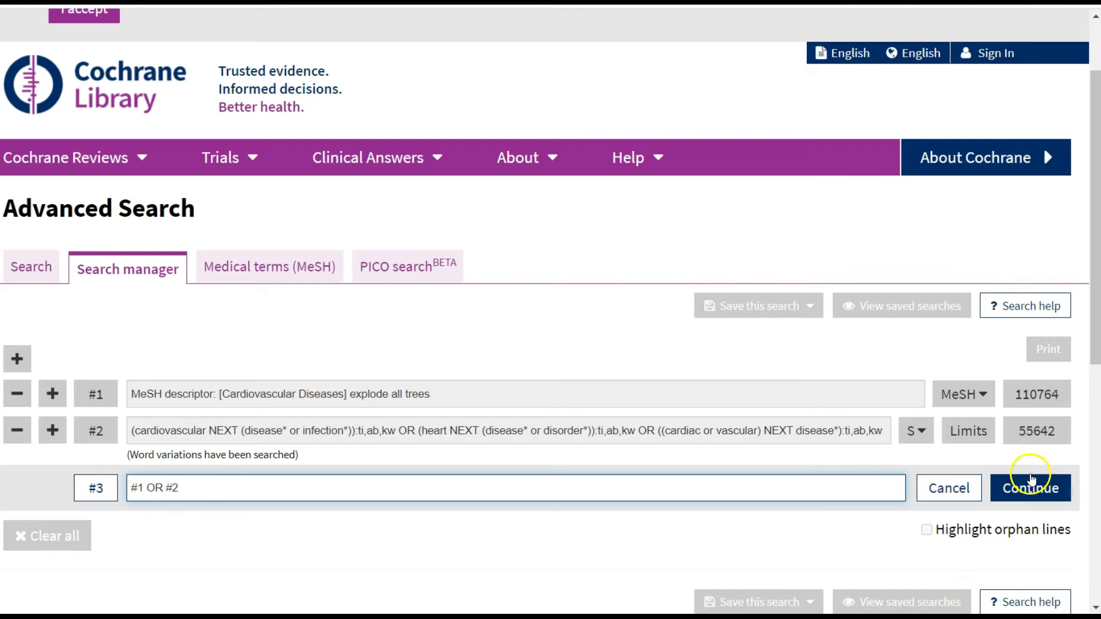
left_click(1029, 487)
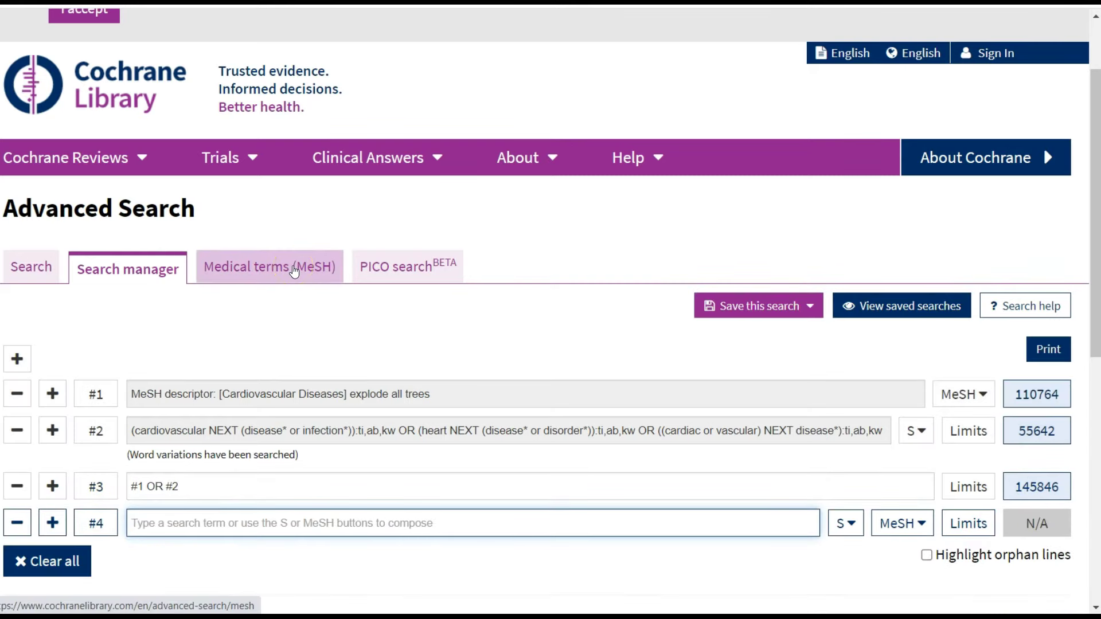
left_click(293, 271)
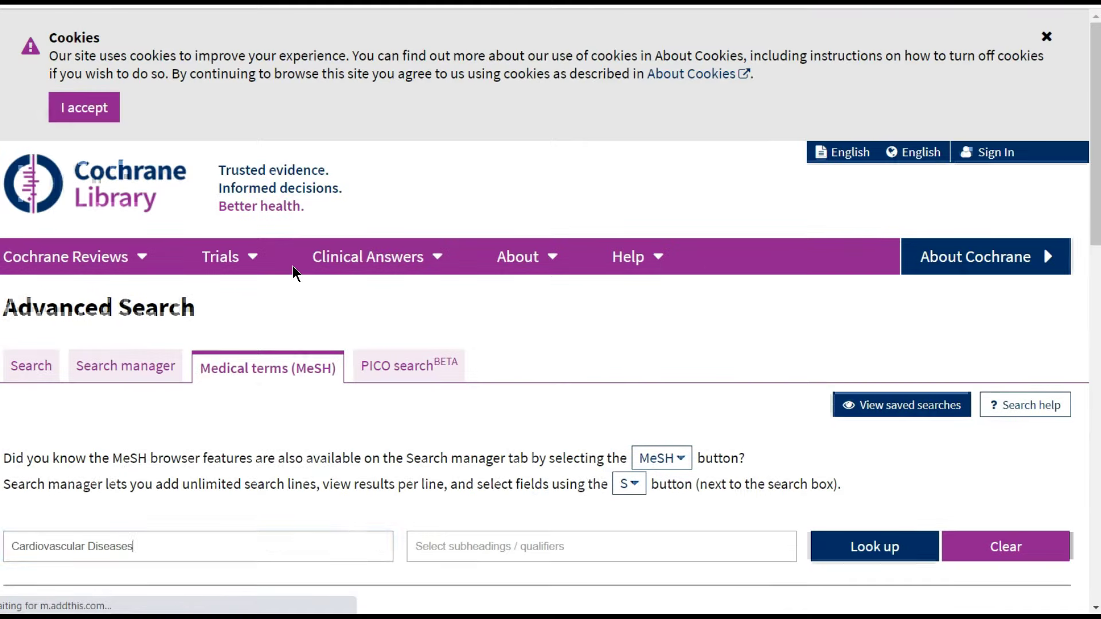
- Look up 'tai chi' in MeSH and add the Tai Ji descriptor (373 results) as line #4
left_click(253, 543)
key("ctrl+a")
type("tai chi")
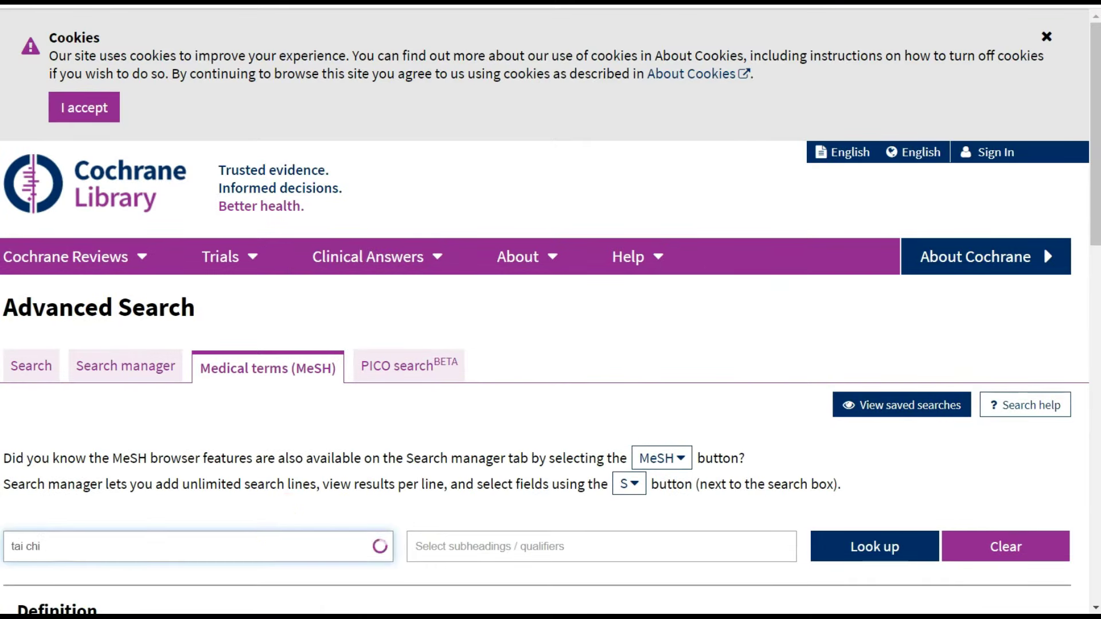
left_click(889, 552)
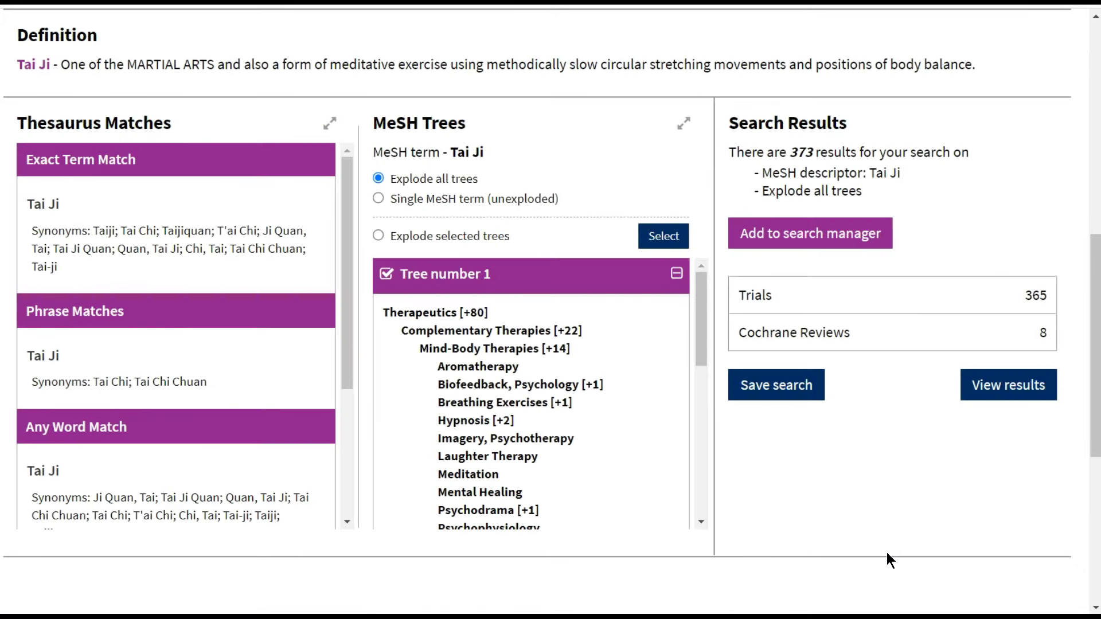
left_click(811, 238)
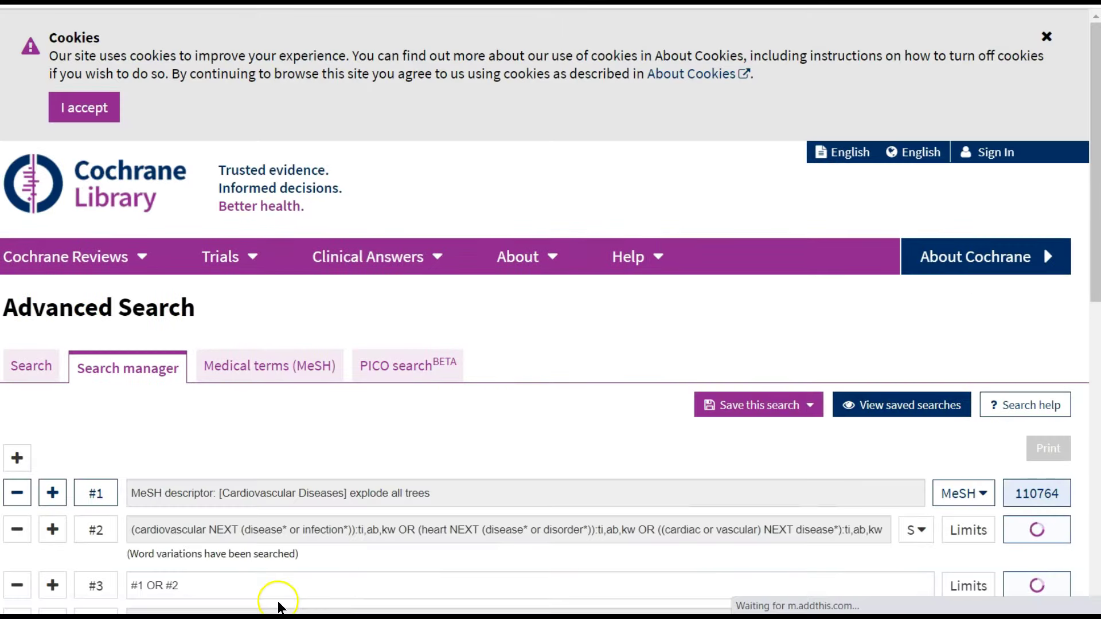
left_click_drag(1083, 140, 1083, 209)
left_click(36, 218)
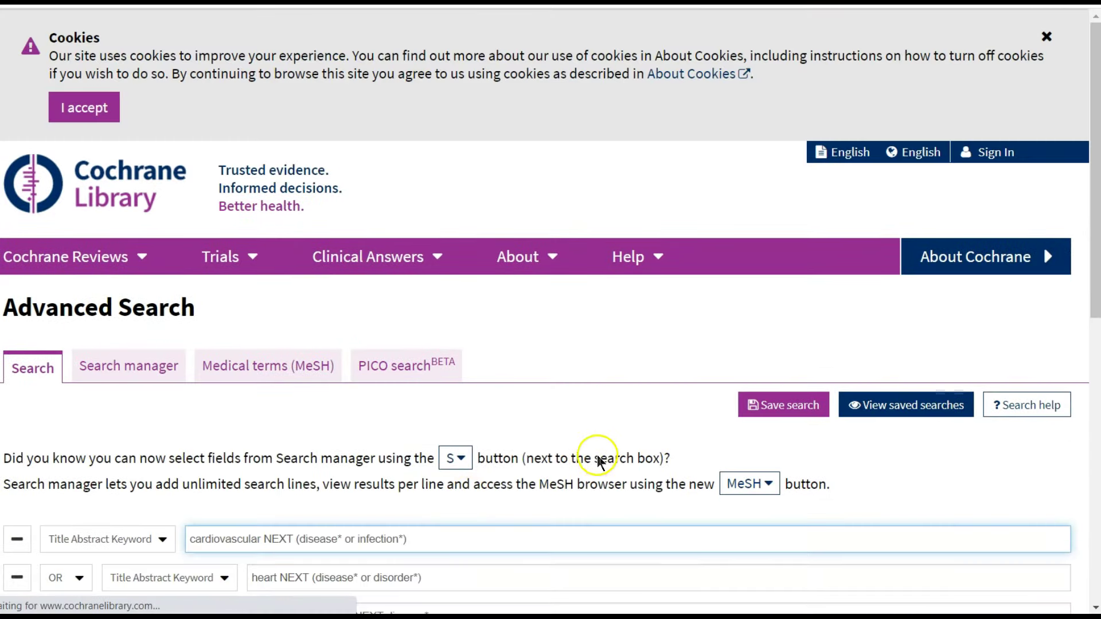
- Send a single tai chi synonym line (taiji, tai chi, taichi, taijiquan, tai ji quan) as #5
left_click_drag(1081, 164, 1091, 235)
left_click_drag(451, 398, 191, 386)
type("taiji or \"t")
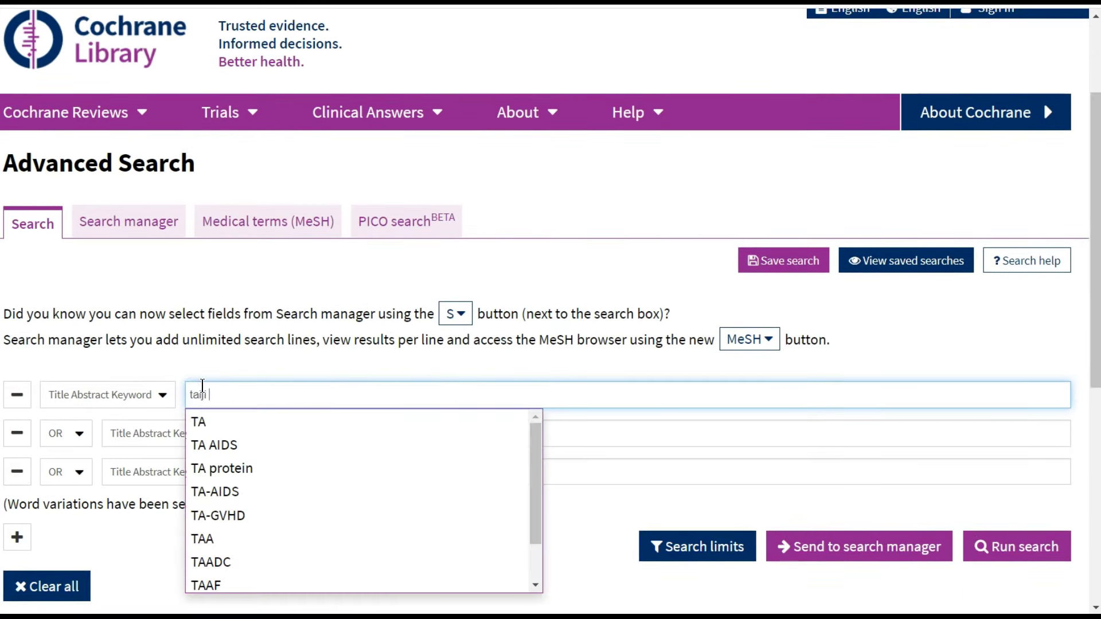
type("\" or")
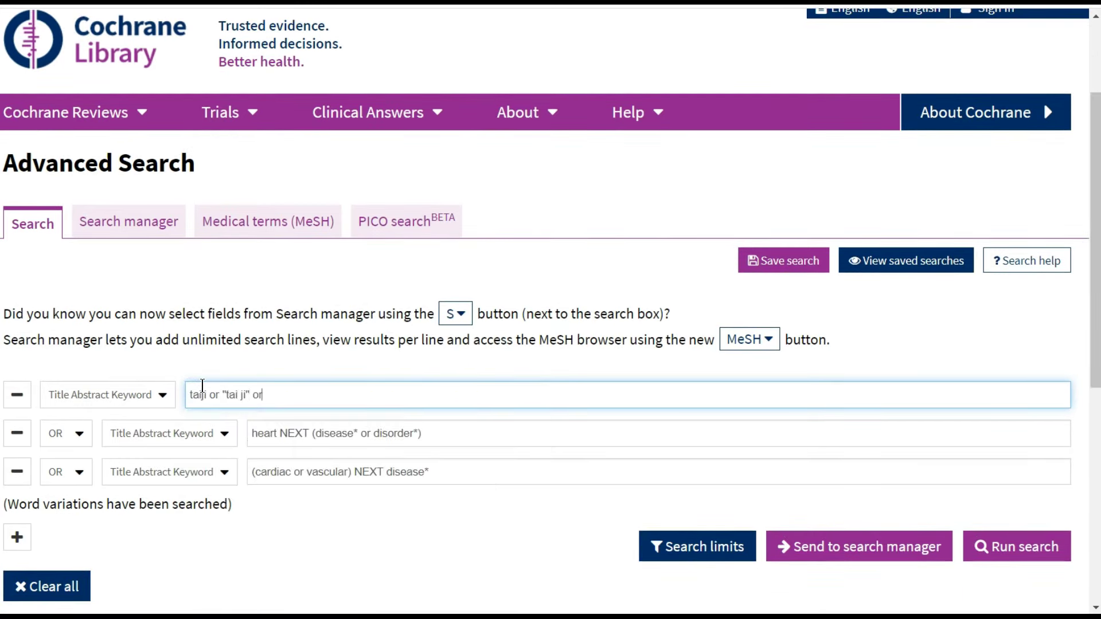
type(" taichi or \"tai chi\" or taijiquan or ")
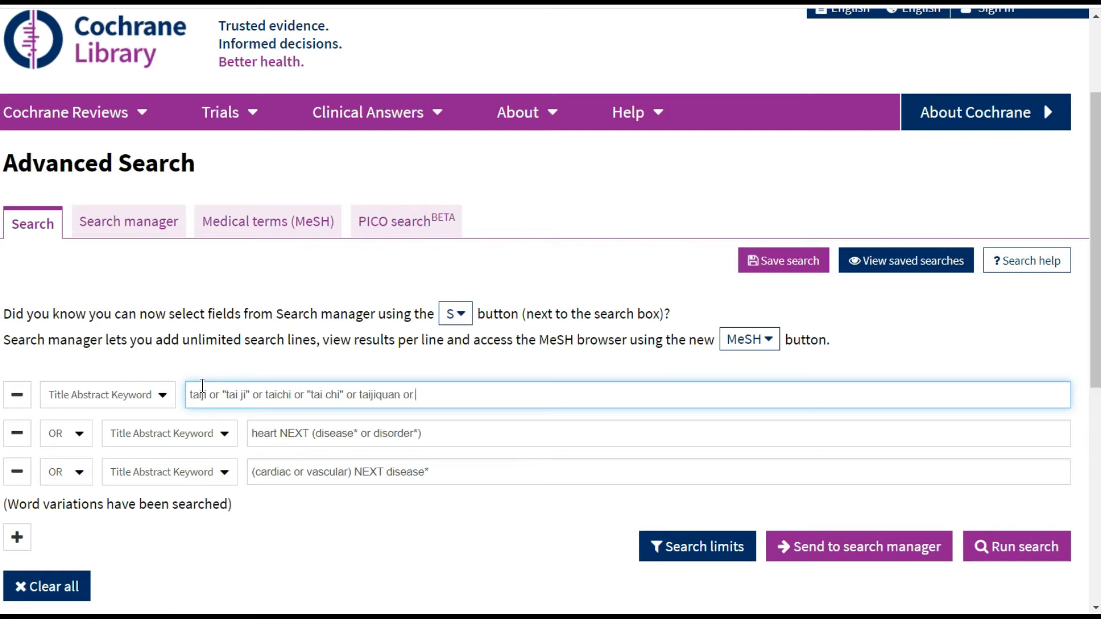
type("\"tai ji quan")
left_click(19, 441)
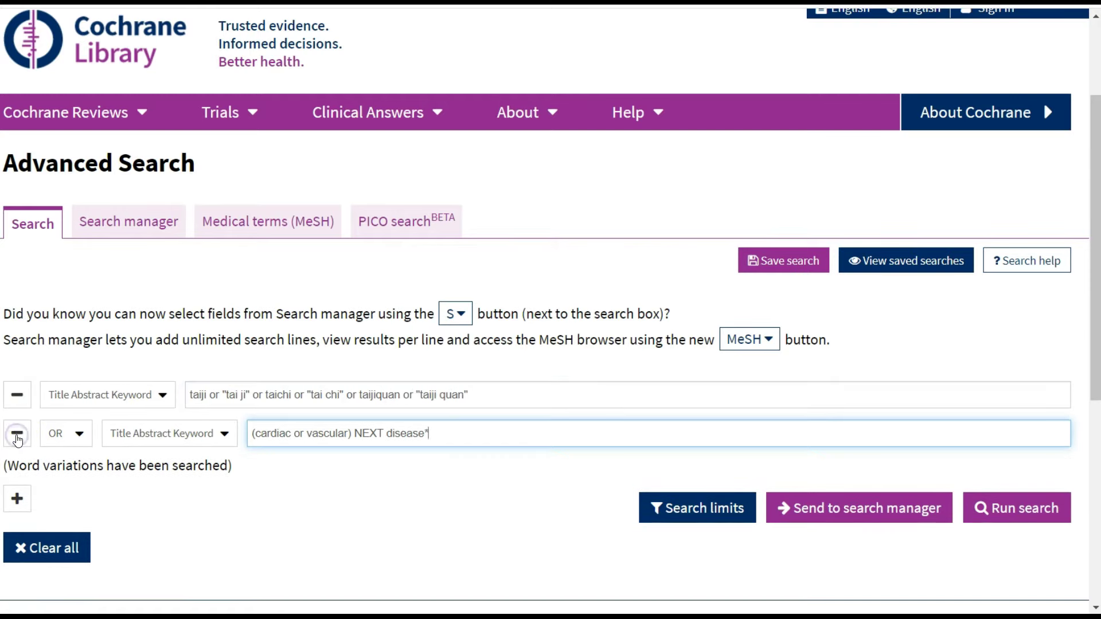
left_click(19, 437)
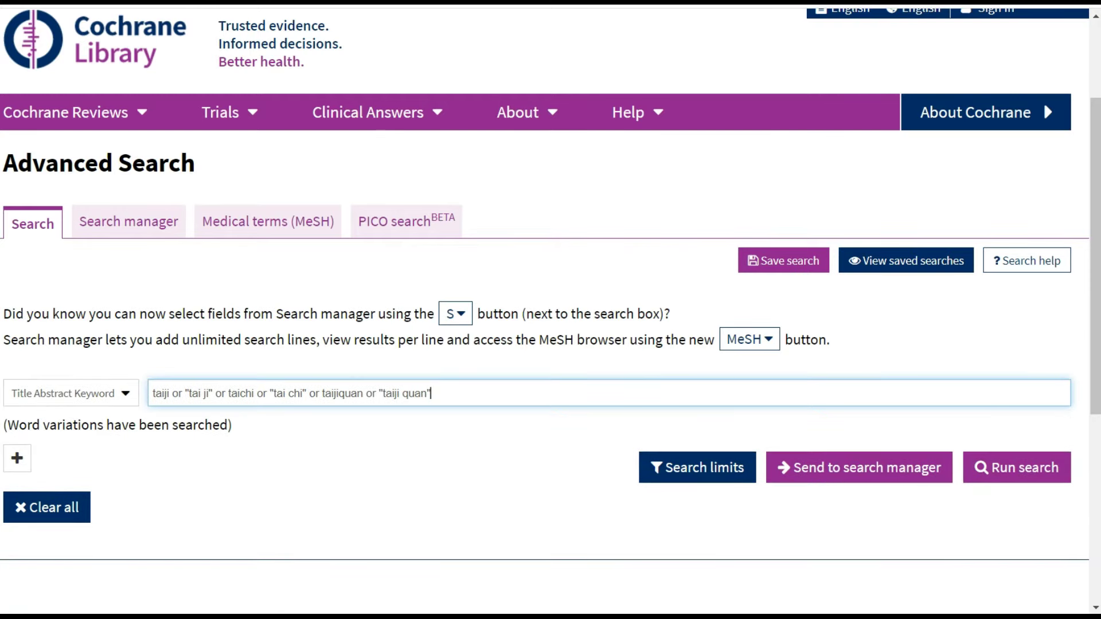
left_click(889, 461)
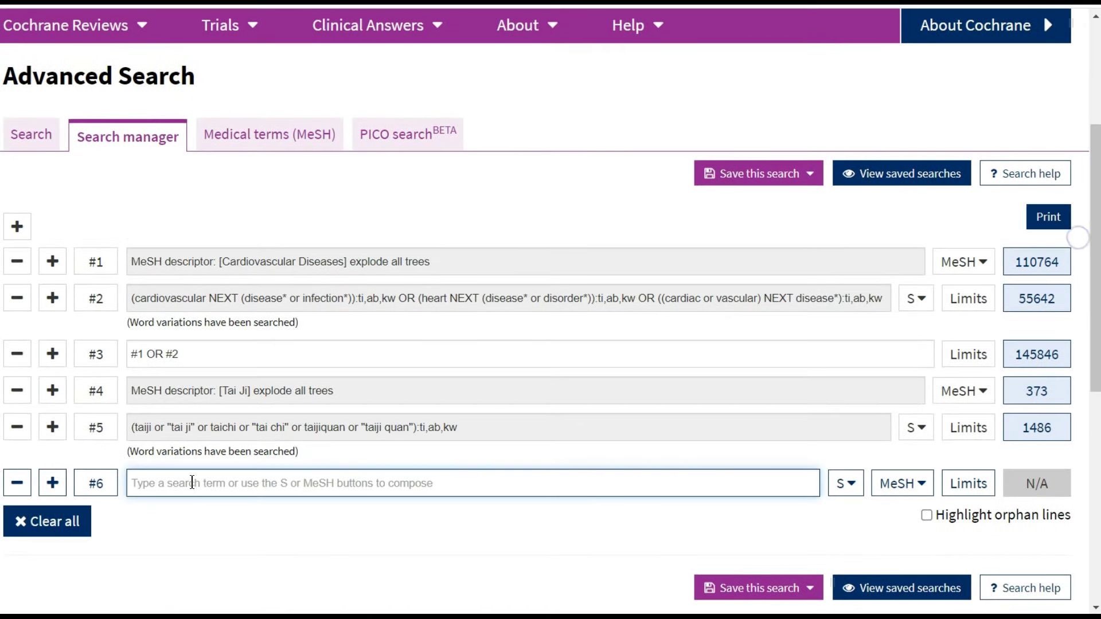
- Add line #6 '#4 or #5' and line #7 '#3 AND #6', then open its 132 results
type("#")
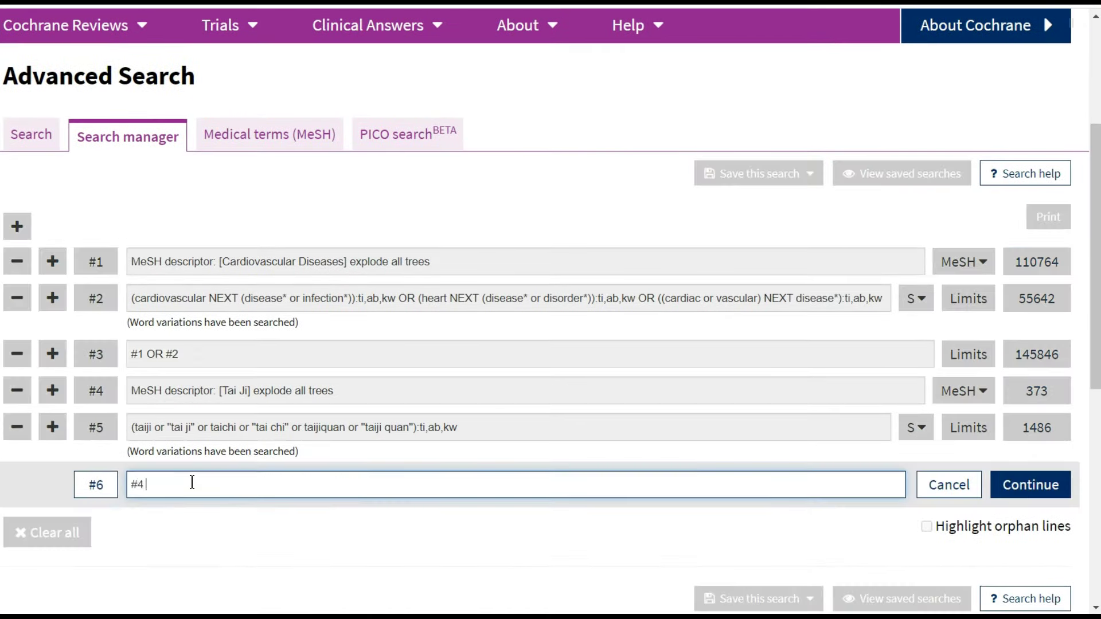
type("4 or #5")
left_click(1039, 486)
left_click(142, 523)
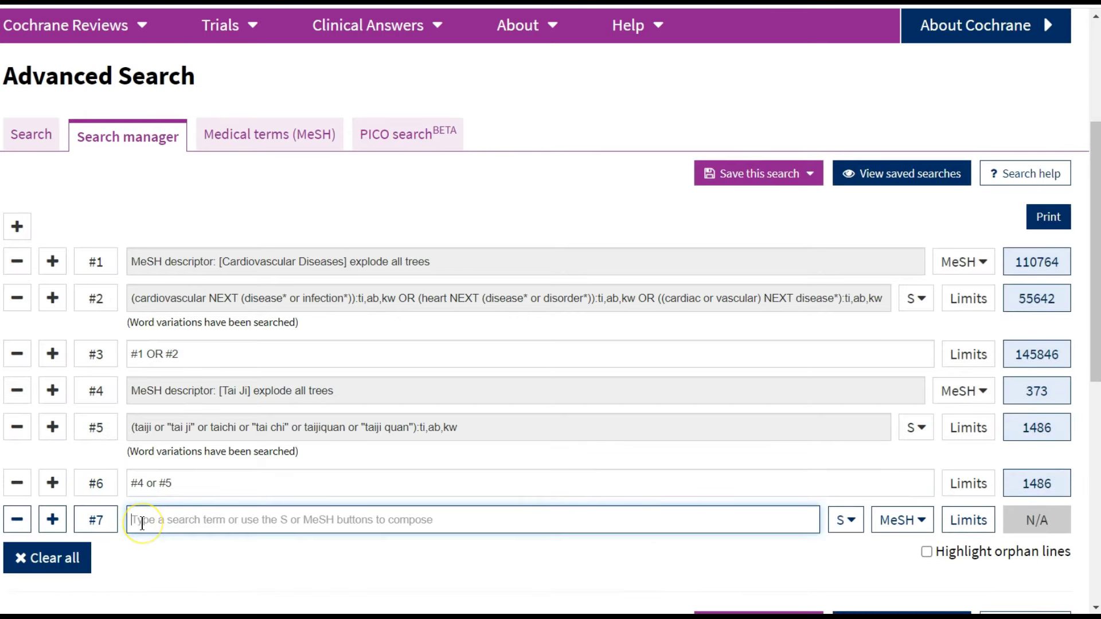
type("#3 AND #")
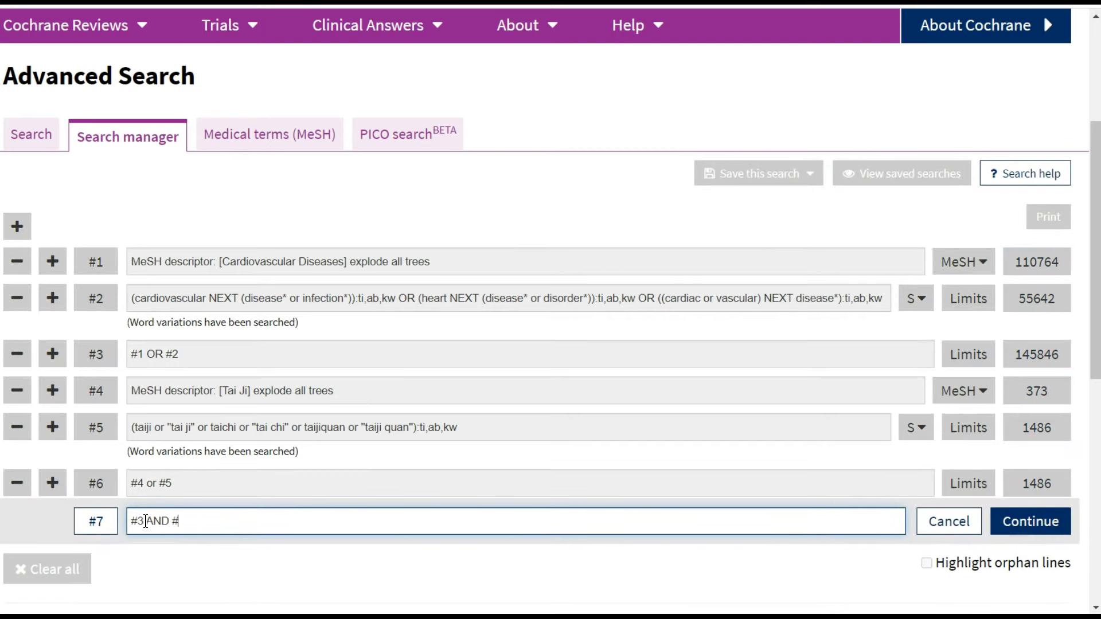
left_click(1031, 522)
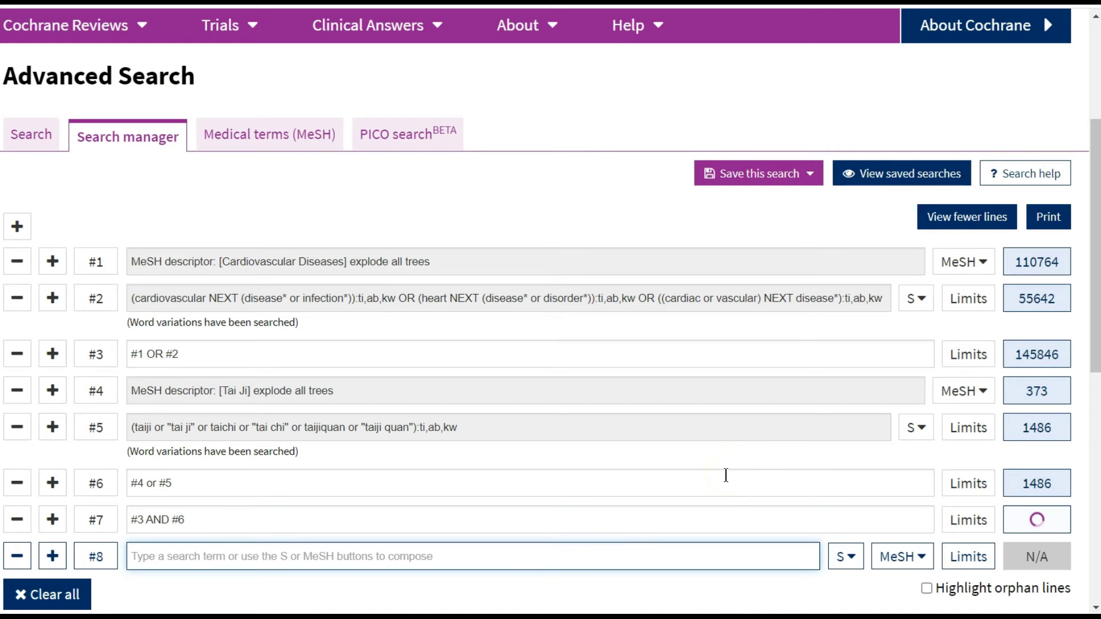
scroll(726, 475, "down", 3)
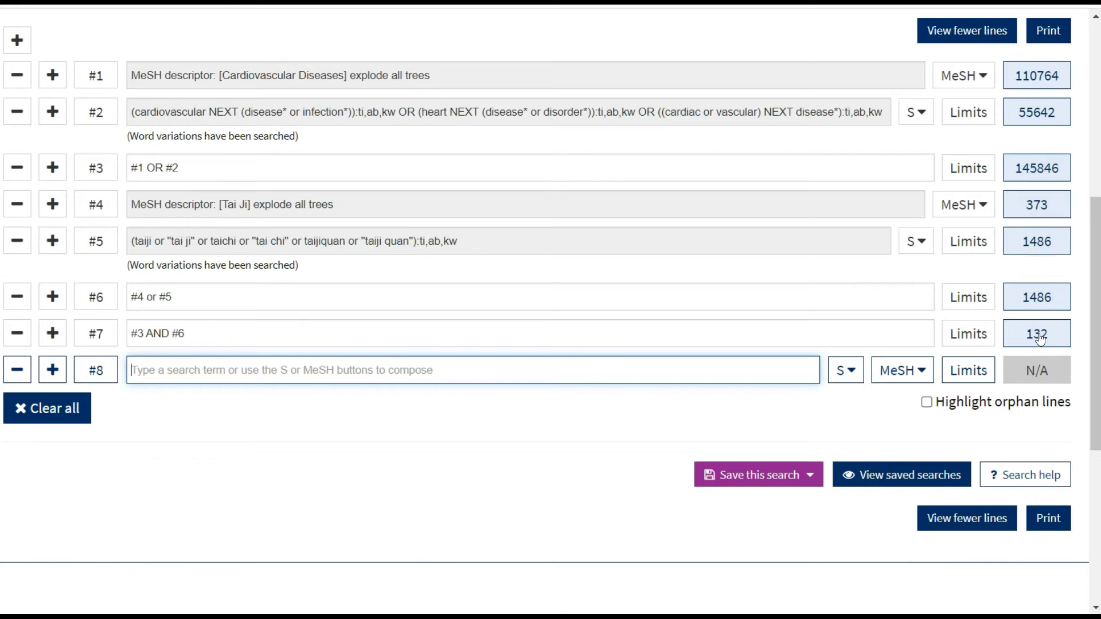
left_click(1038, 335)
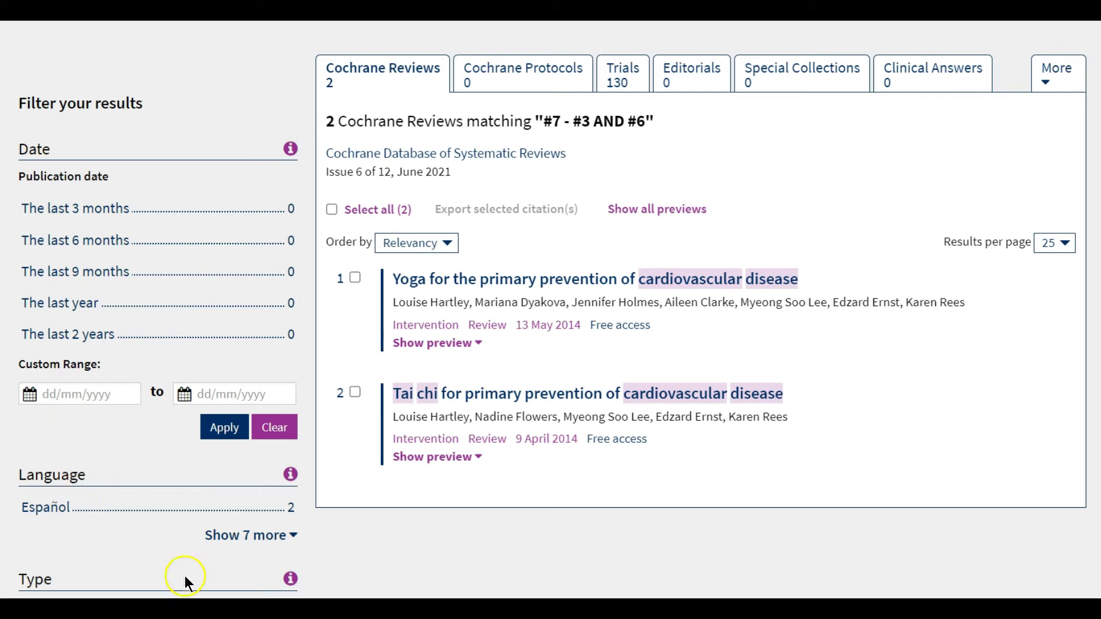
- Select both Cochrane Reviews and open the export options for the 2 selected citations
scroll(185, 575, "down", 3)
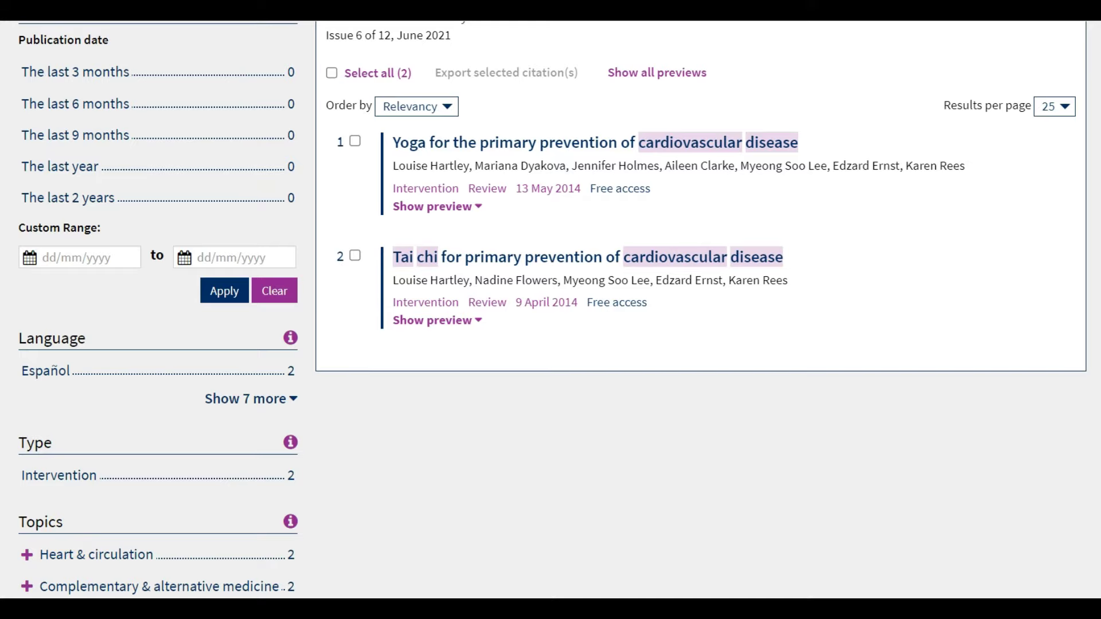
scroll(801, 392, "up", 5)
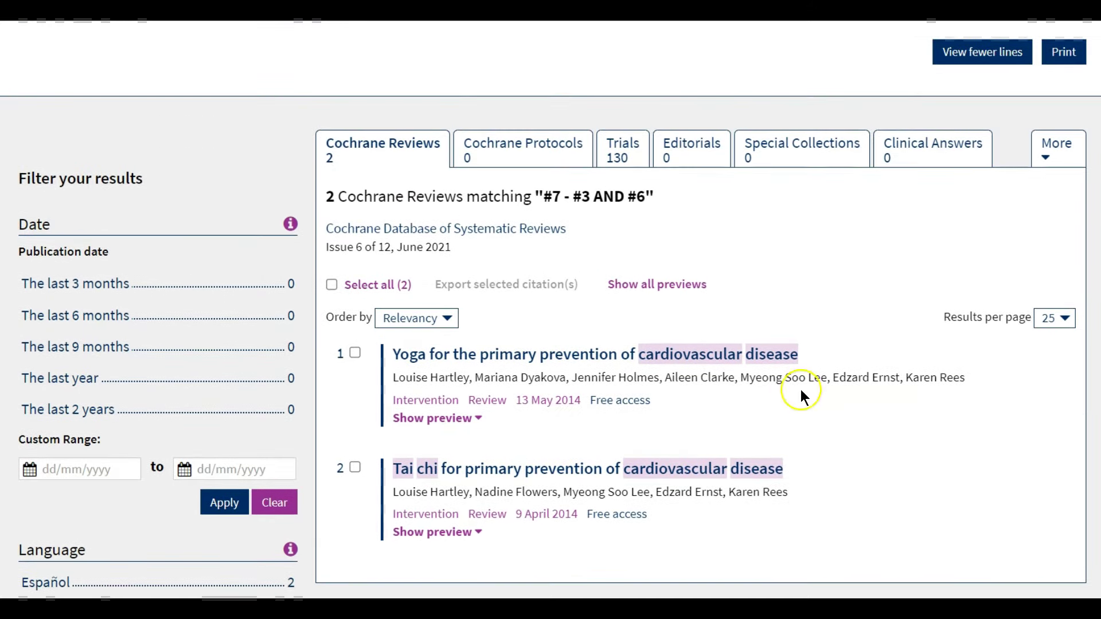
left_click(332, 286)
left_click(545, 279)
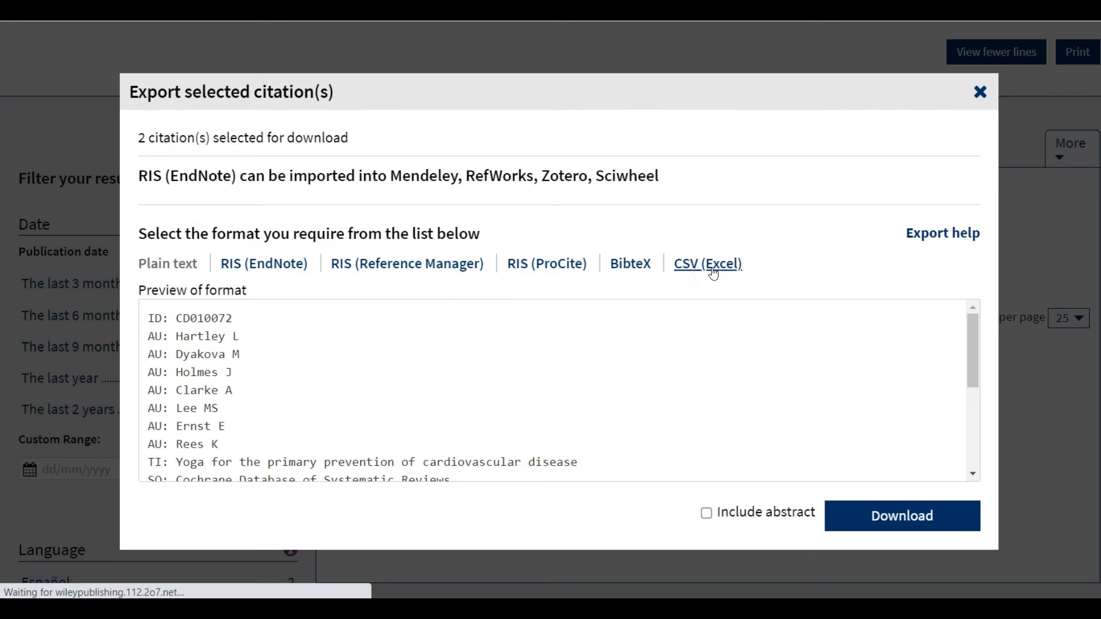
- Tick Include abstract, close the export dialog without downloading, and view the 130 Trials
left_click(707, 514)
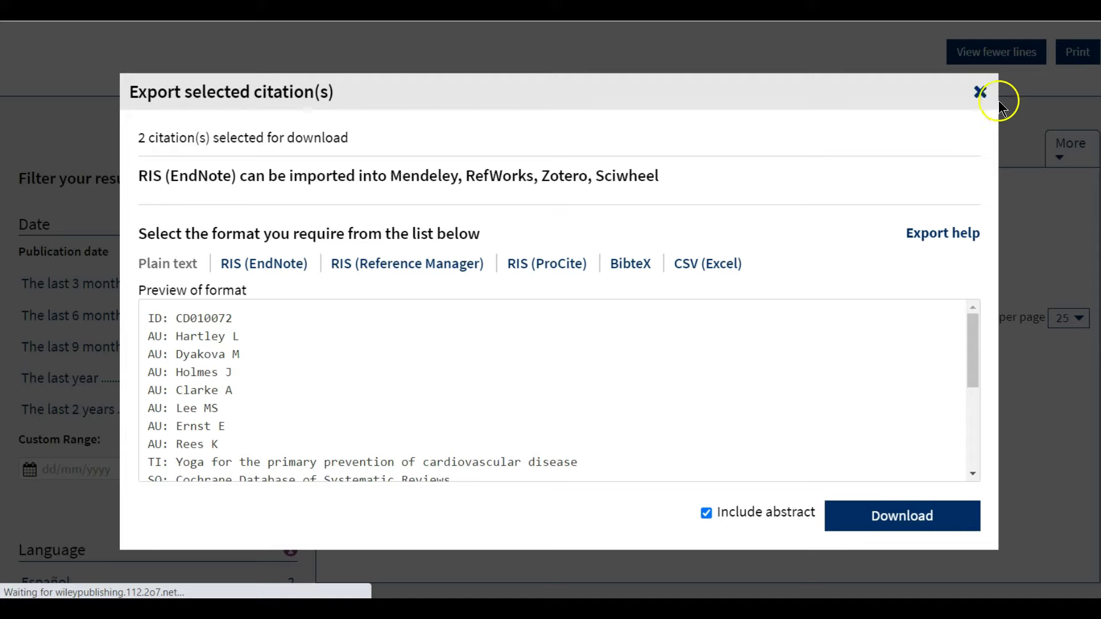
left_click(981, 92)
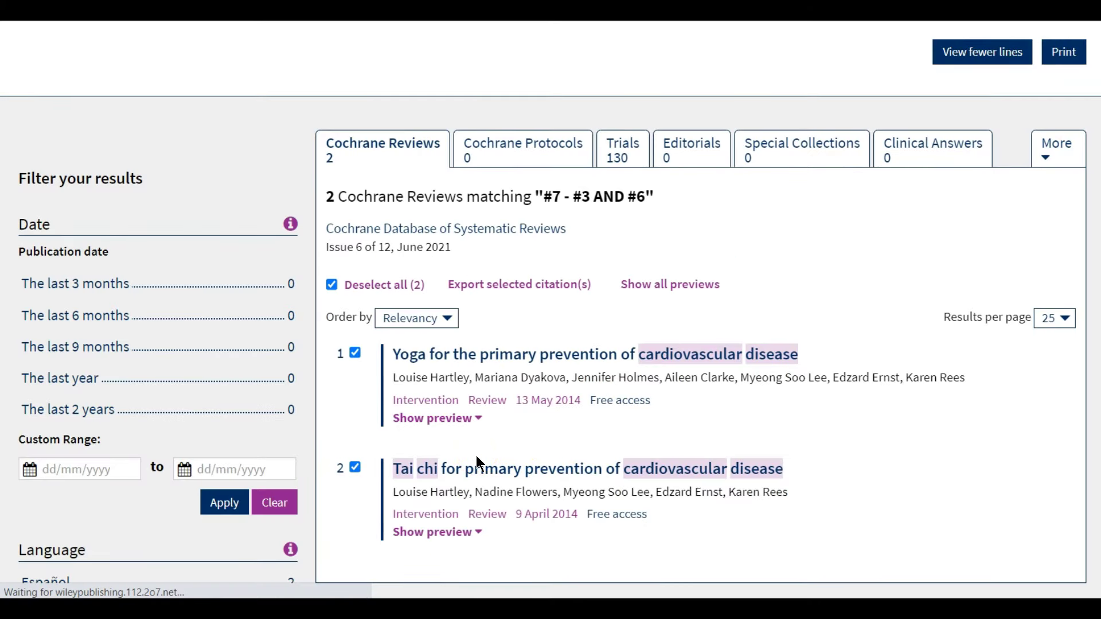
left_click(478, 481)
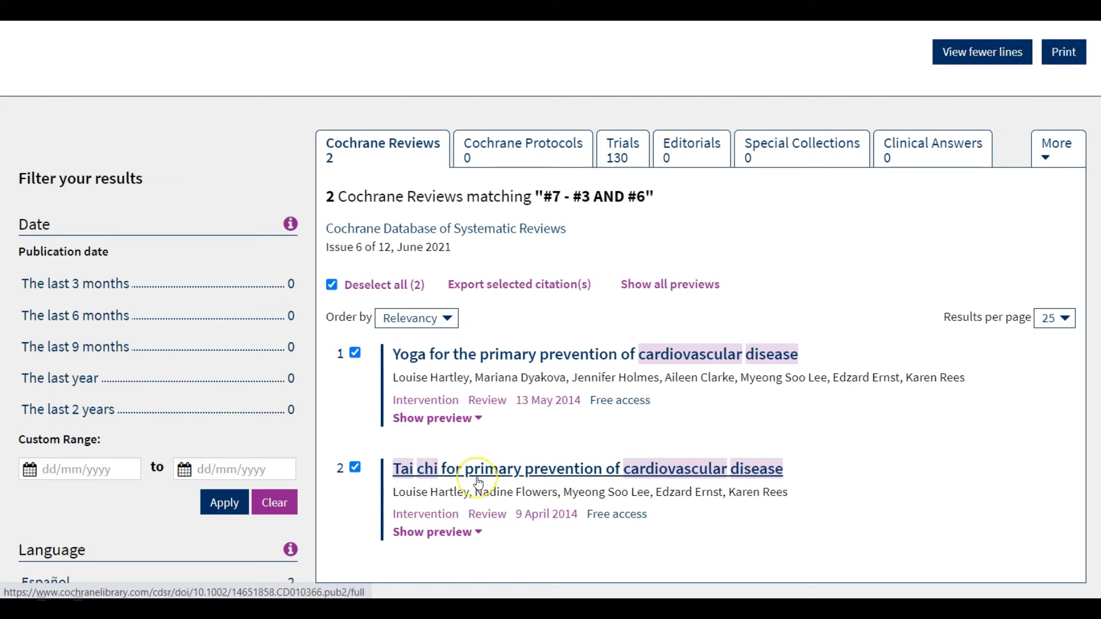
left_click(479, 482)
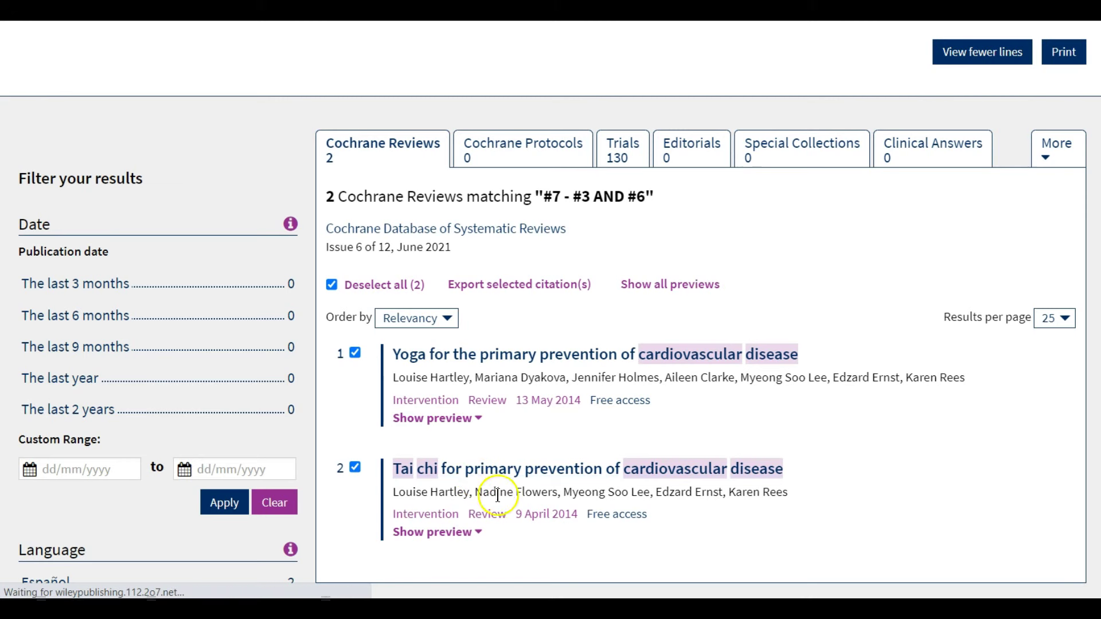
left_click(554, 519)
left_click(621, 153)
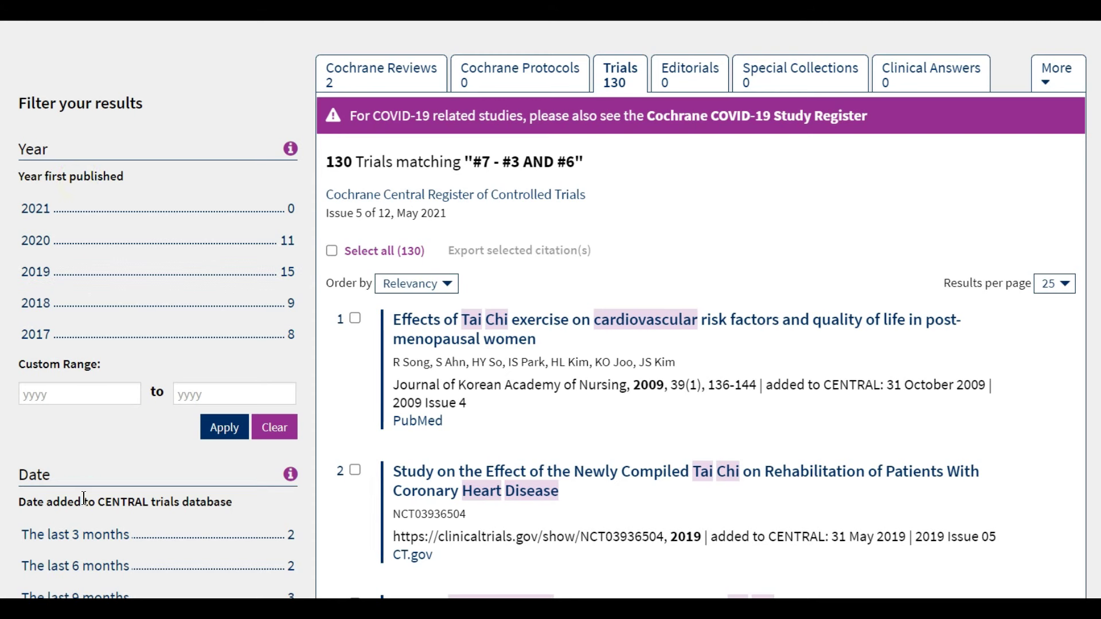
- Apply a custom 2014–2021 year range to the Trials results, leaving 86 trials
left_click(63, 393)
type("2014")
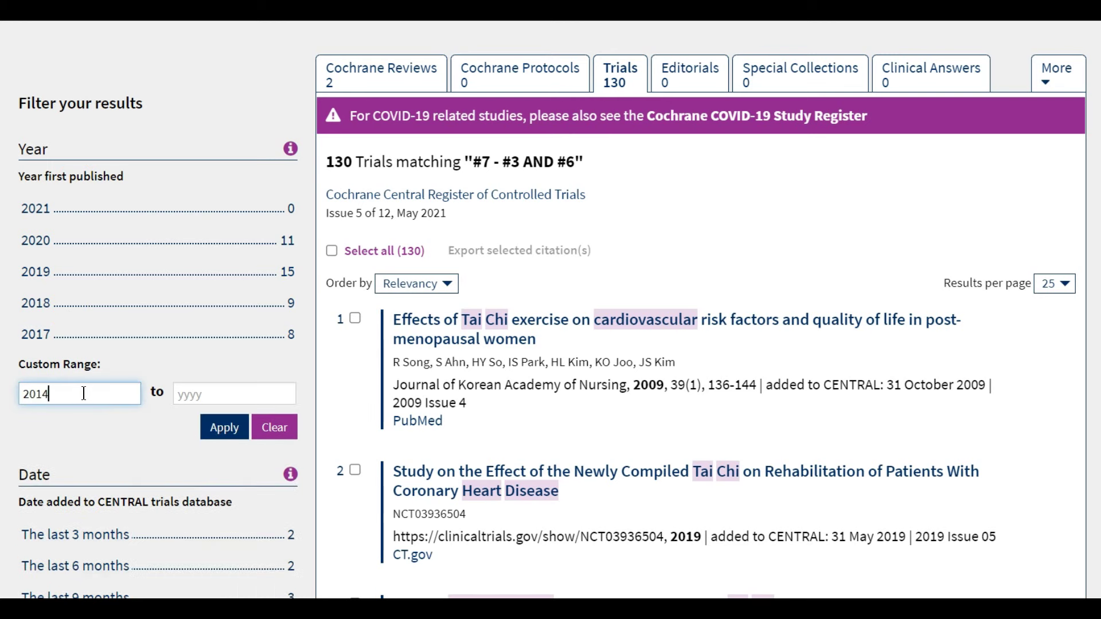
left_click(237, 392)
type("2021")
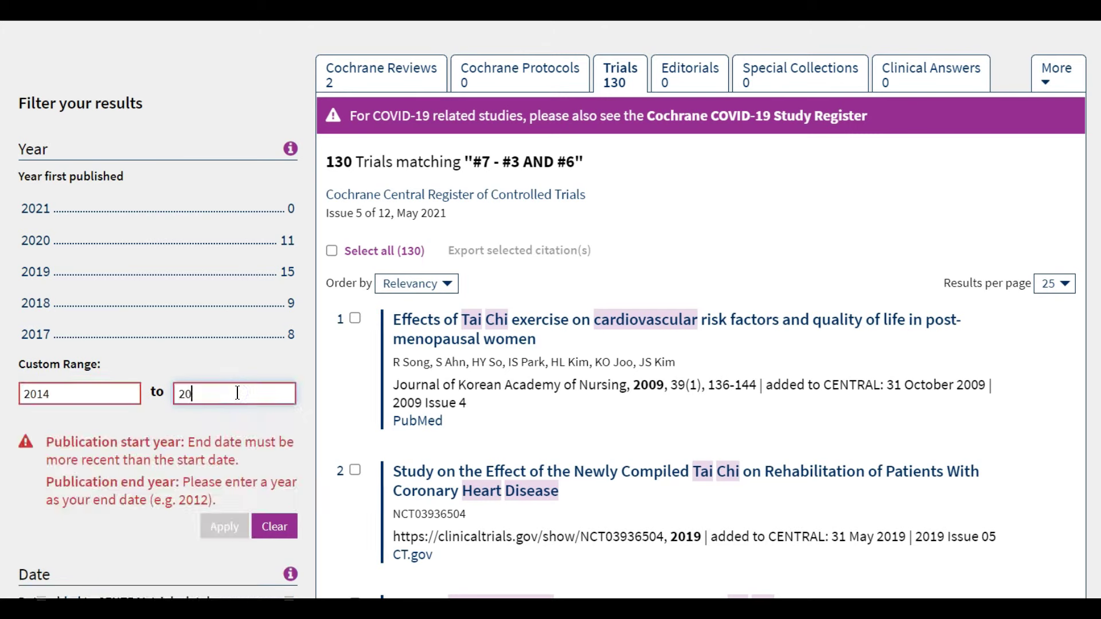
left_click(224, 429)
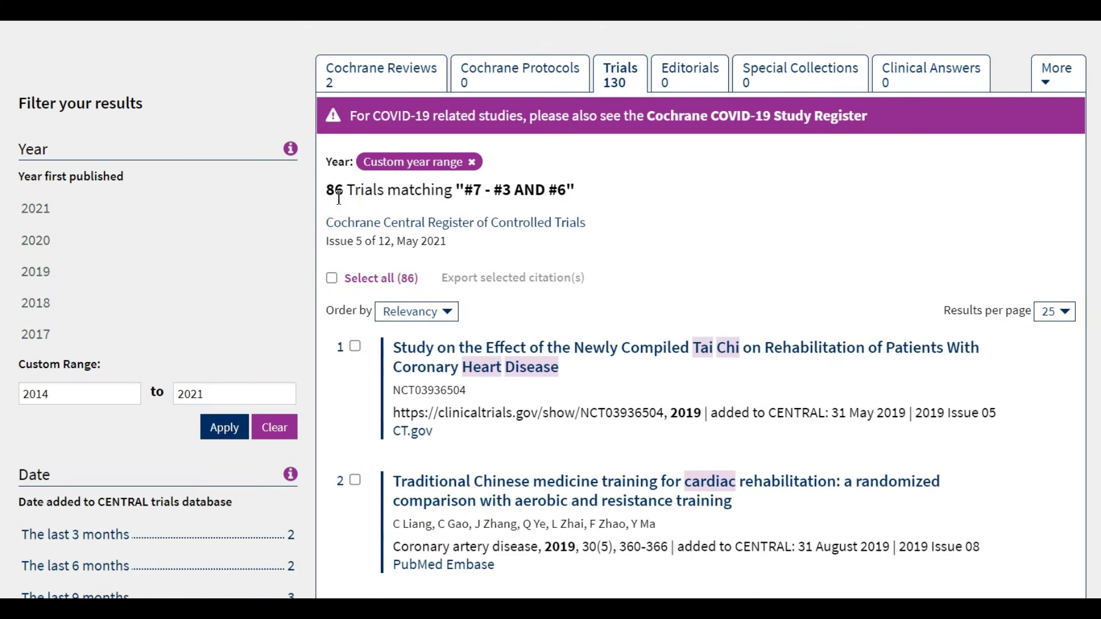
left_click(326, 295)
- Select all 86 trials for citation export with Include abstract ticked
left_click(332, 279)
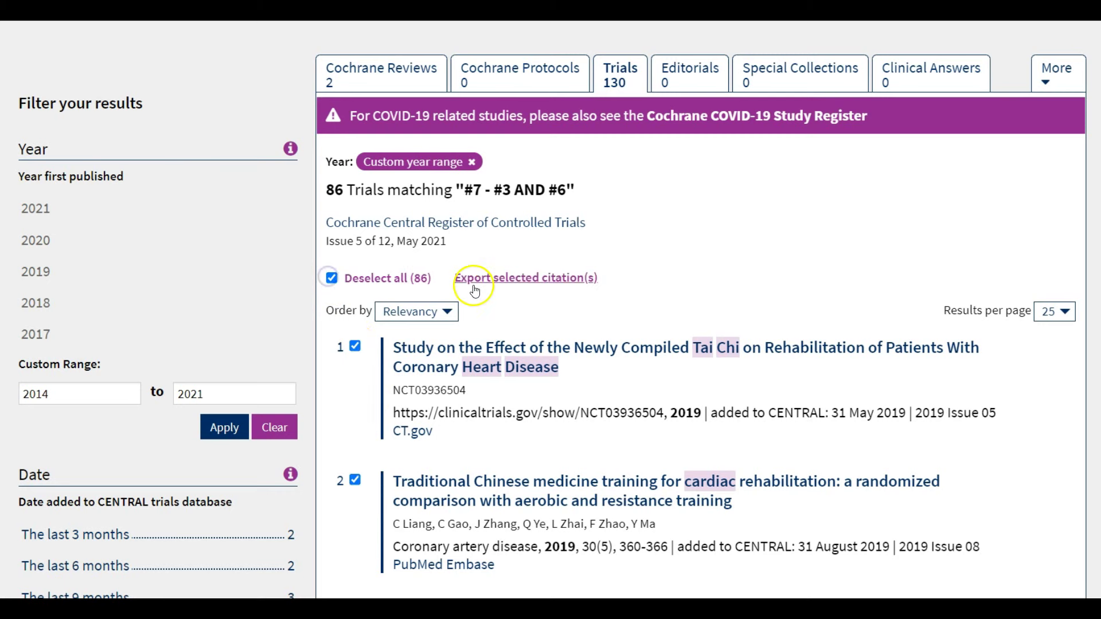
left_click(514, 280)
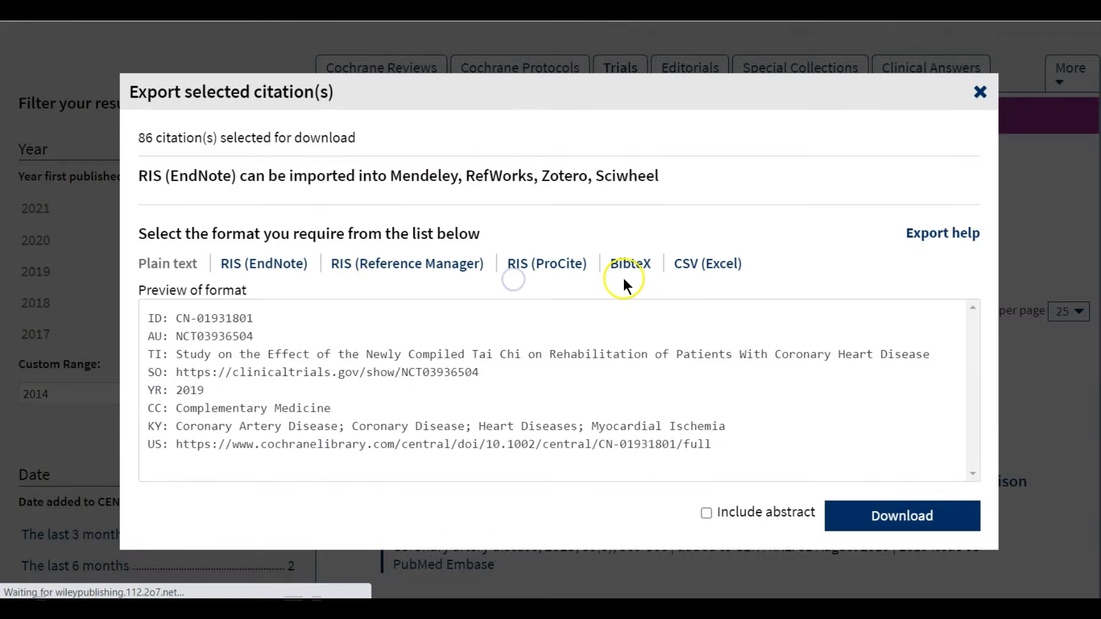
left_click(705, 513)
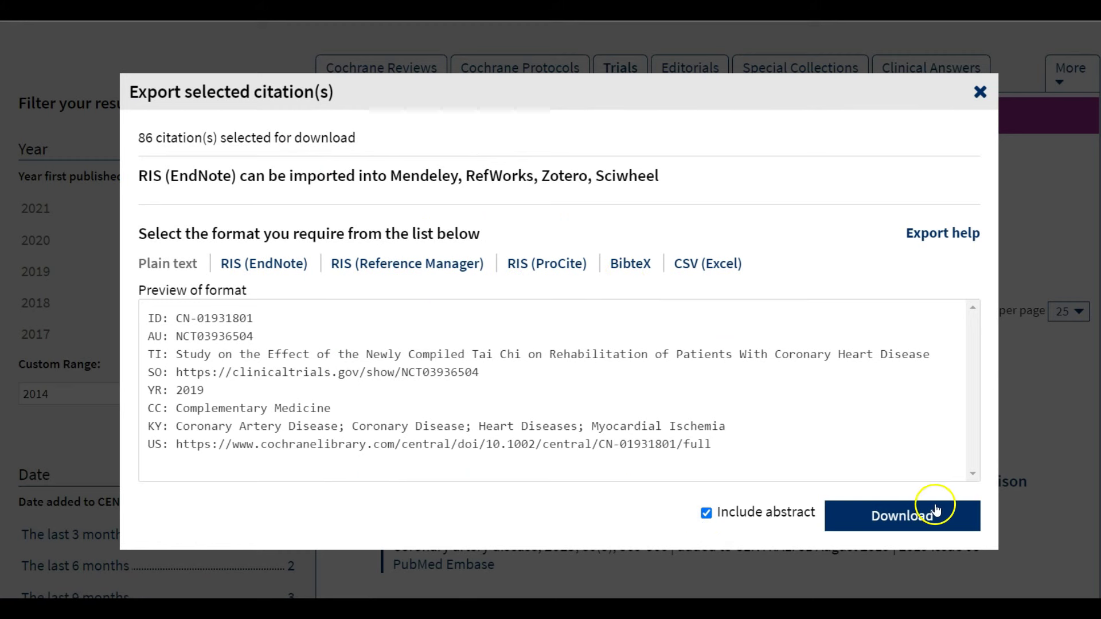